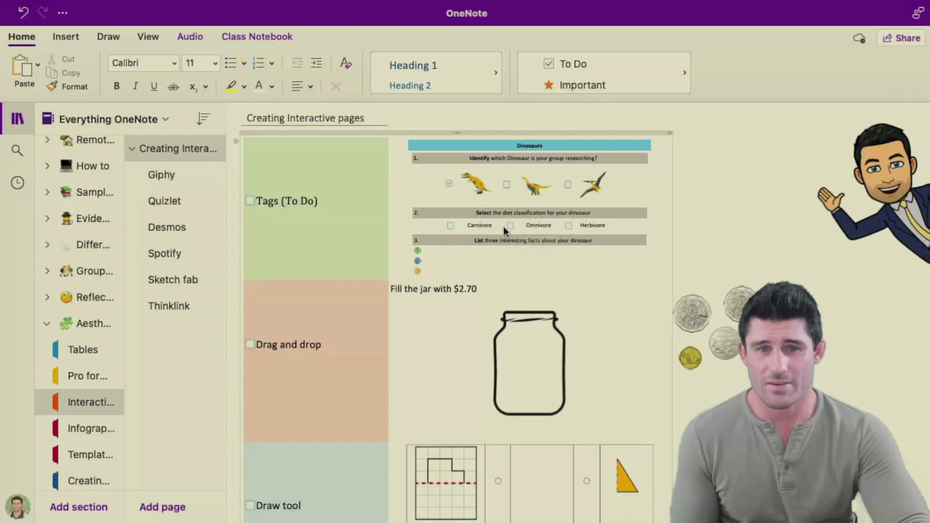
# - Tick the first dinosaur's checkbox and its Carnivore diet option in the to-do table
pyautogui.click(450, 226)
pyautogui.click(446, 255)
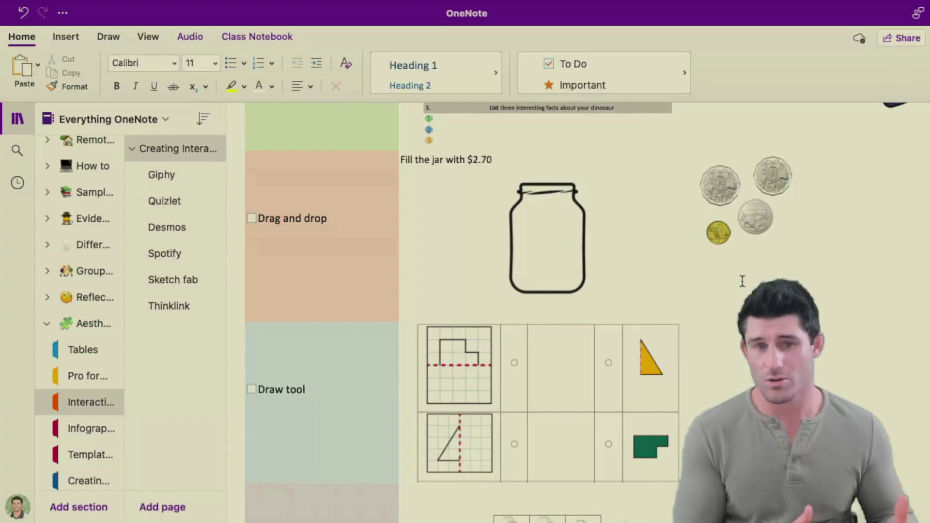
# - Drag the gold coin into the 'Fill the jar with $2.70' jar
pyautogui.click(741, 280)
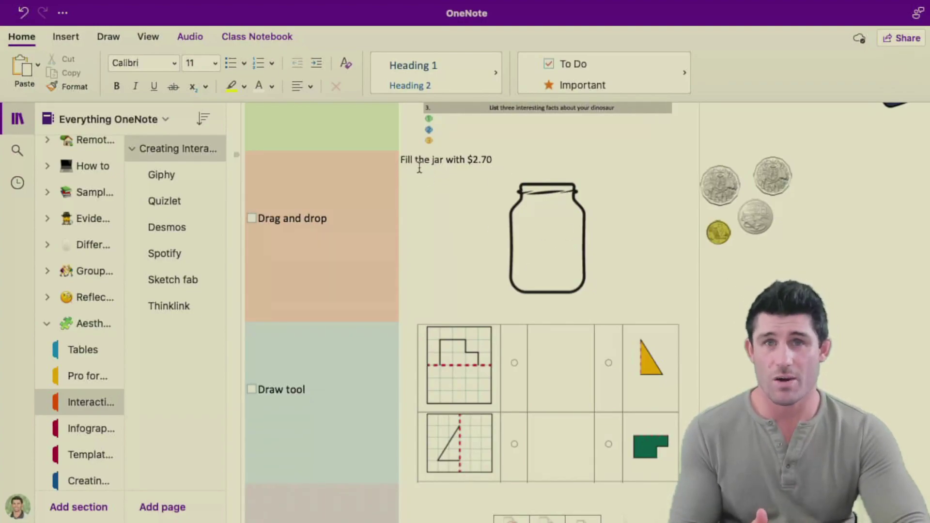
pyautogui.click(777, 175)
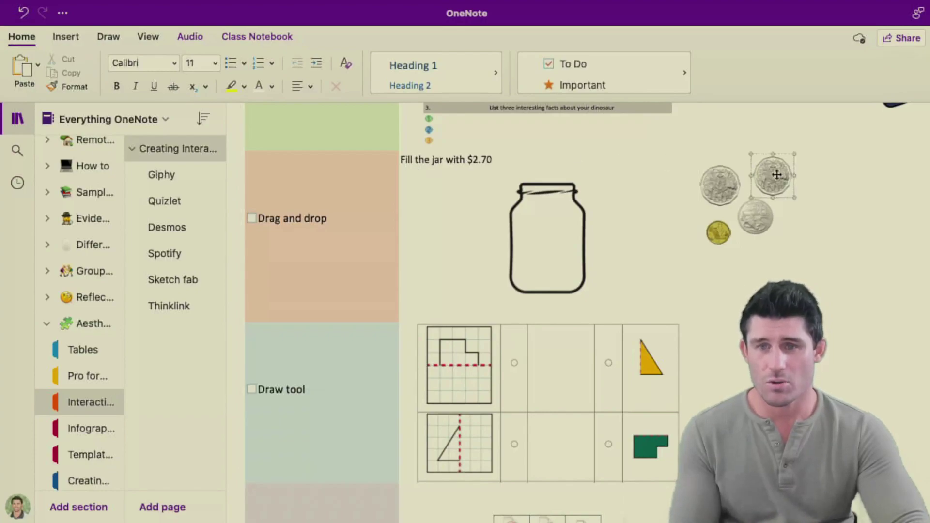
pyautogui.click(712, 186)
pyautogui.click(750, 215)
pyautogui.click(713, 234)
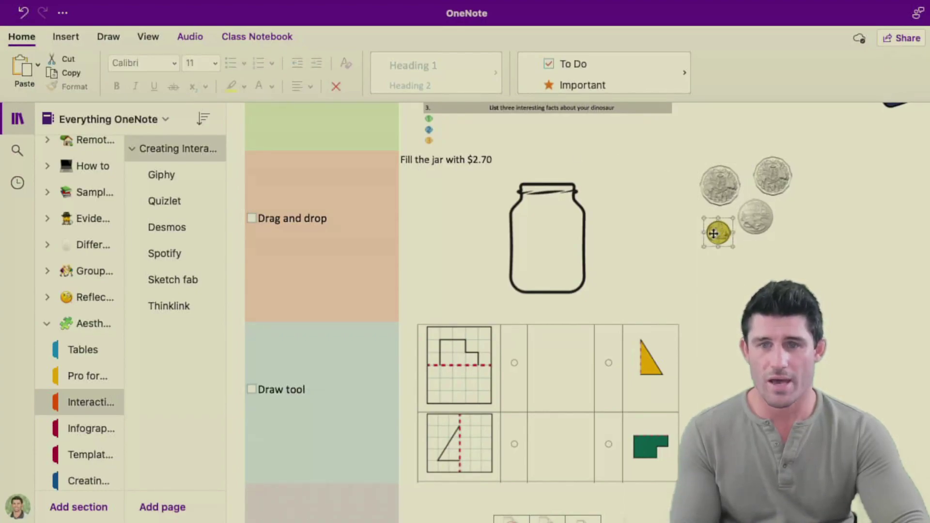
pyautogui.moveTo(718, 233); pyautogui.dragTo(529, 269)
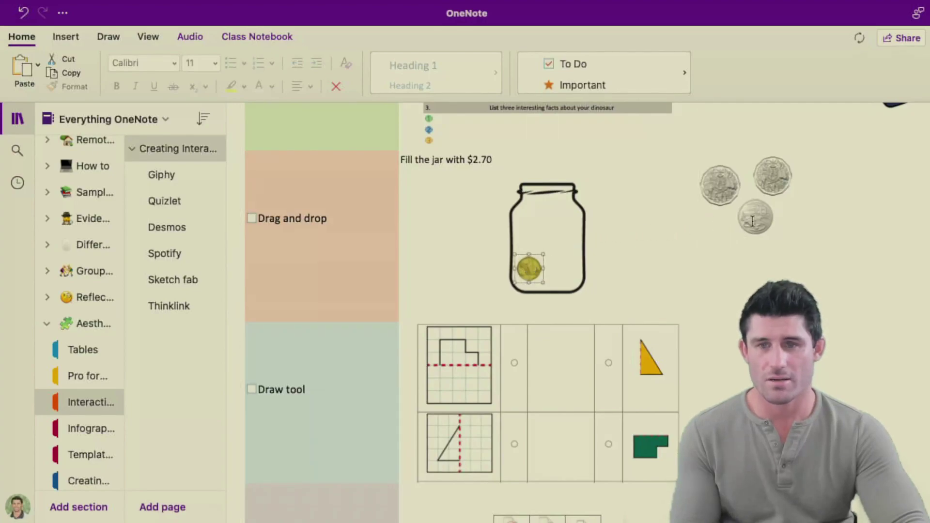
# - Drag the top-right and lower-right silver coins into the jar as well
pyautogui.click(777, 171)
pyautogui.click(670, 191)
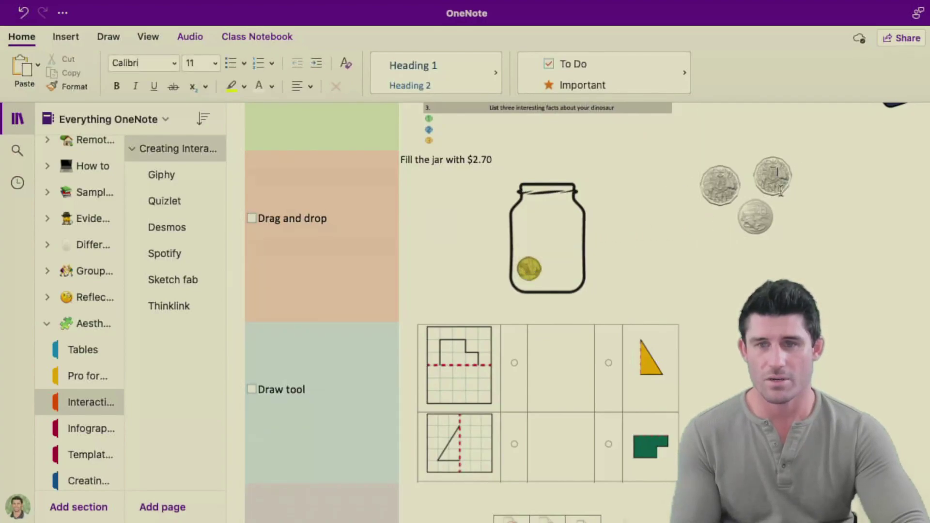
pyautogui.click(772, 173)
pyautogui.moveTo(772, 174); pyautogui.dragTo(533, 225)
pyautogui.moveTo(758, 216); pyautogui.dragTo(559, 259)
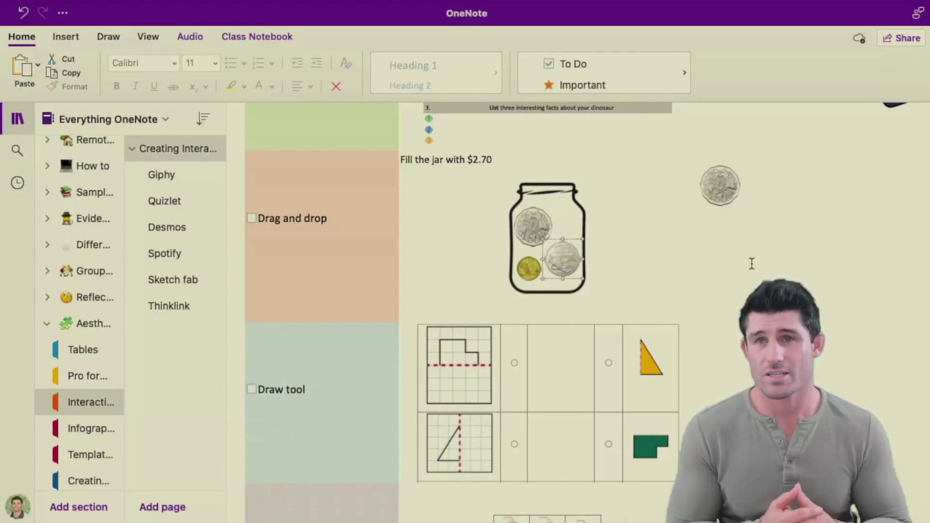
# - Draw two crossing green marker strokes over the blank symmetry cells, then set 1.5 mm thickness
pyautogui.scroll(-4, 751, 264)
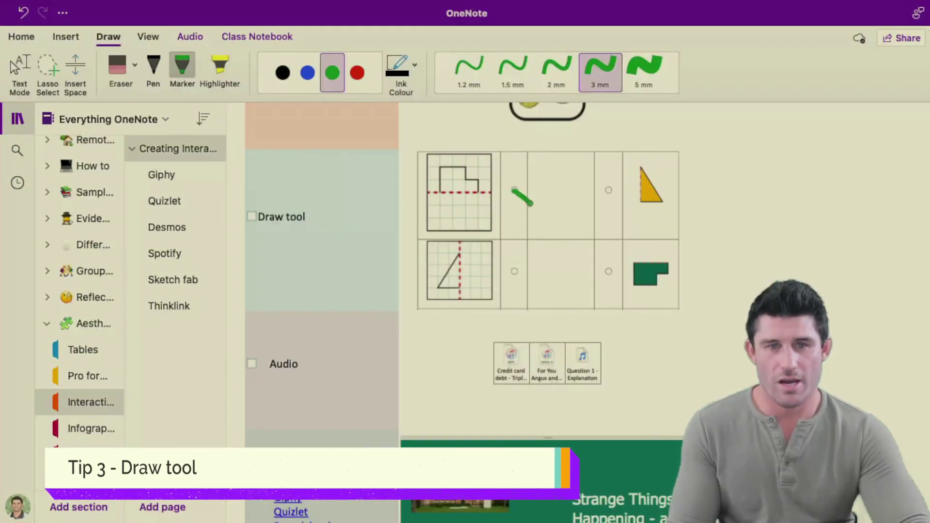
pyautogui.moveTo(532, 203); pyautogui.dragTo(609, 273)
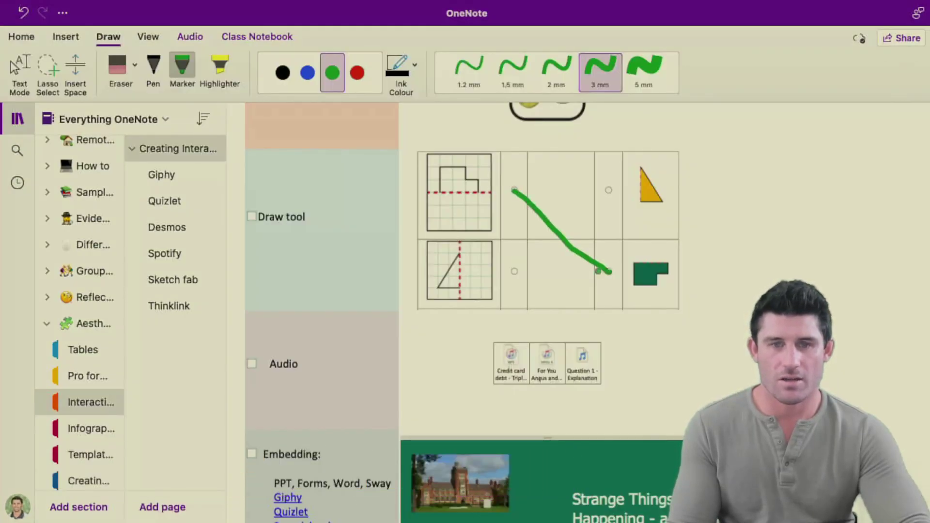
pyautogui.moveTo(515, 271); pyautogui.dragTo(576, 224)
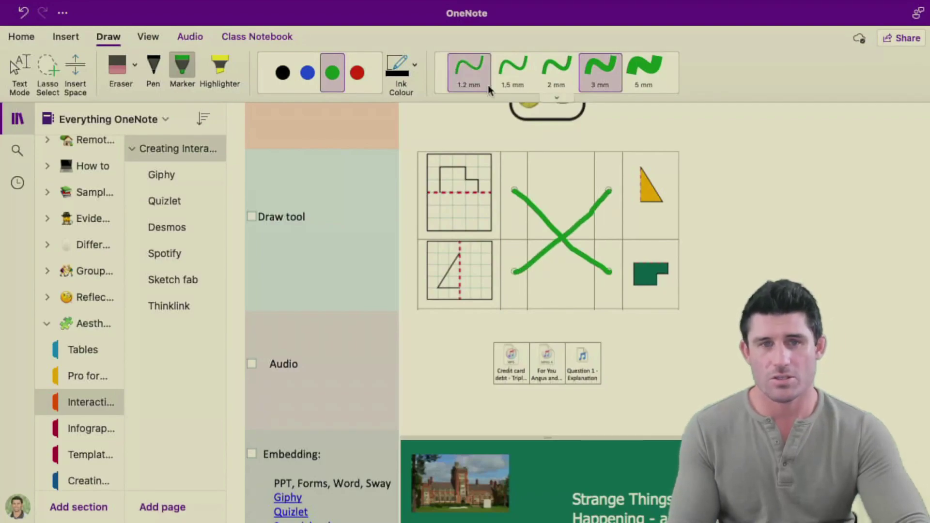
pyautogui.click(506, 69)
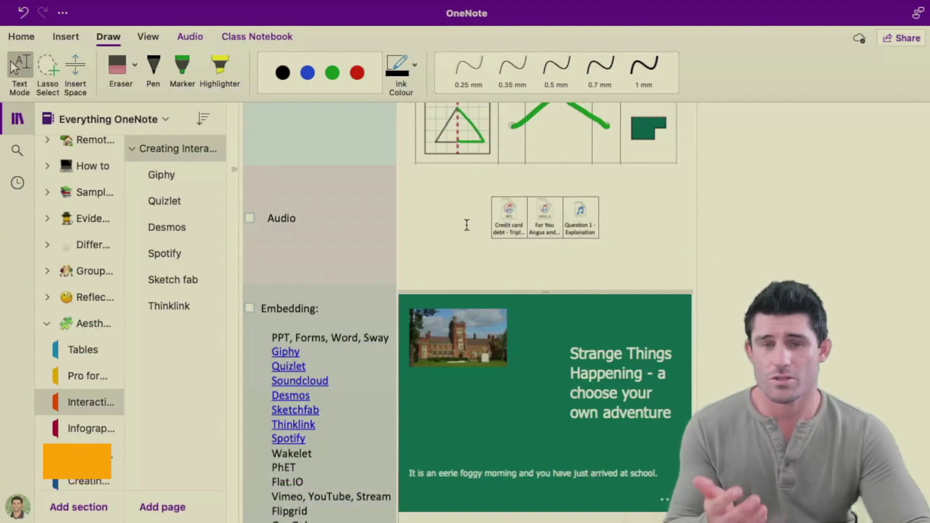
# - Play the first audio recording, restart it from the beginning, then stop it
pyautogui.rightClick(512, 209)
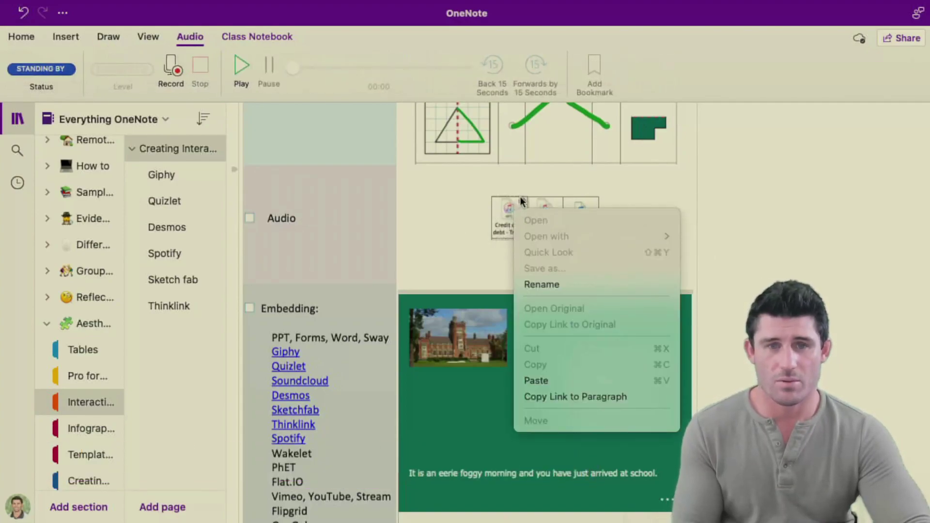
pyautogui.click(522, 201)
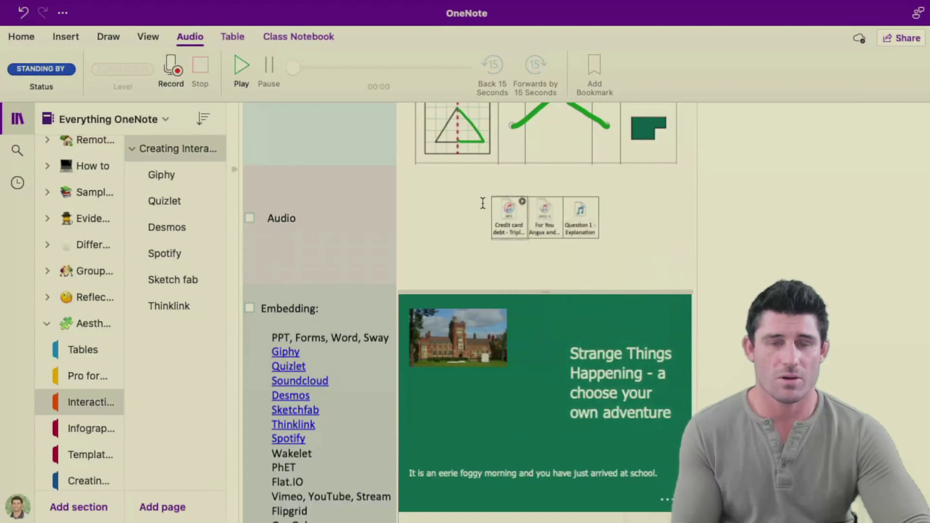
pyautogui.click(242, 64)
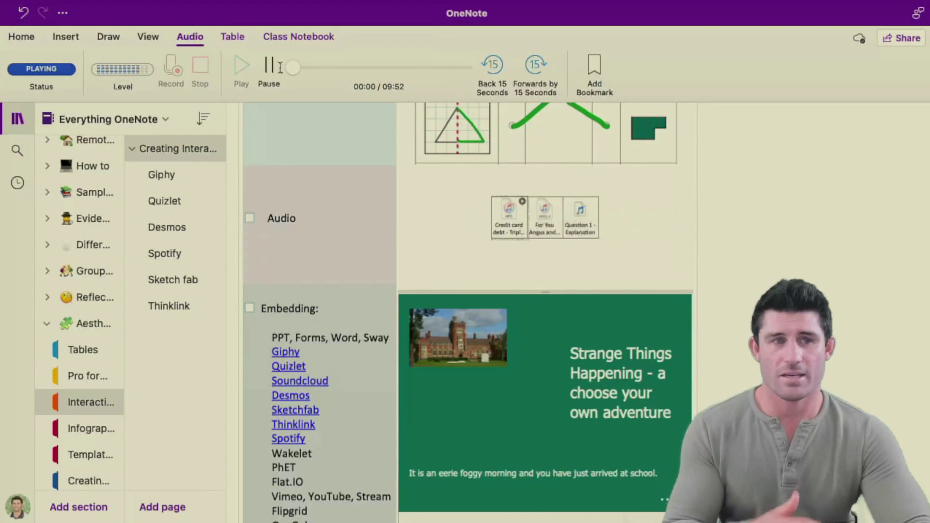
pyautogui.click(237, 64)
pyautogui.click(268, 66)
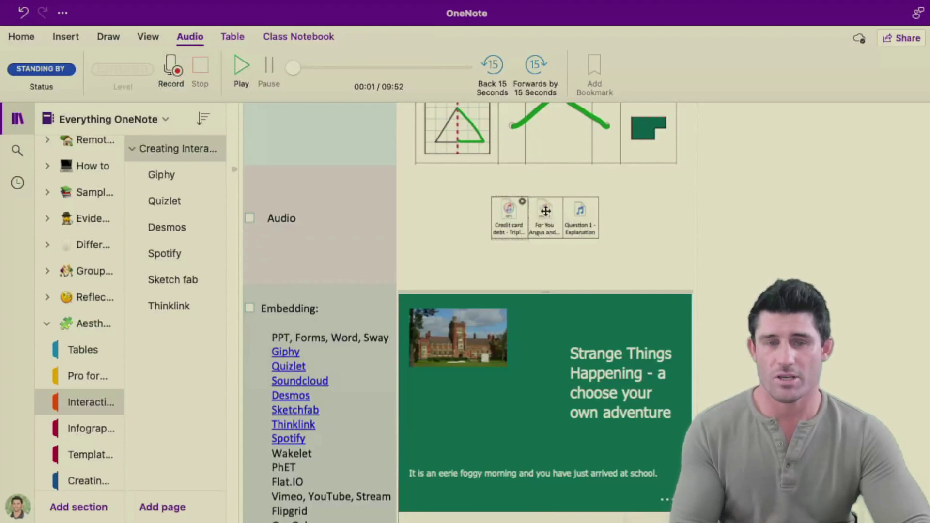
# - Play the Question 1 - Explanation clip and pause it at 0:03
pyautogui.rightClick(581, 212)
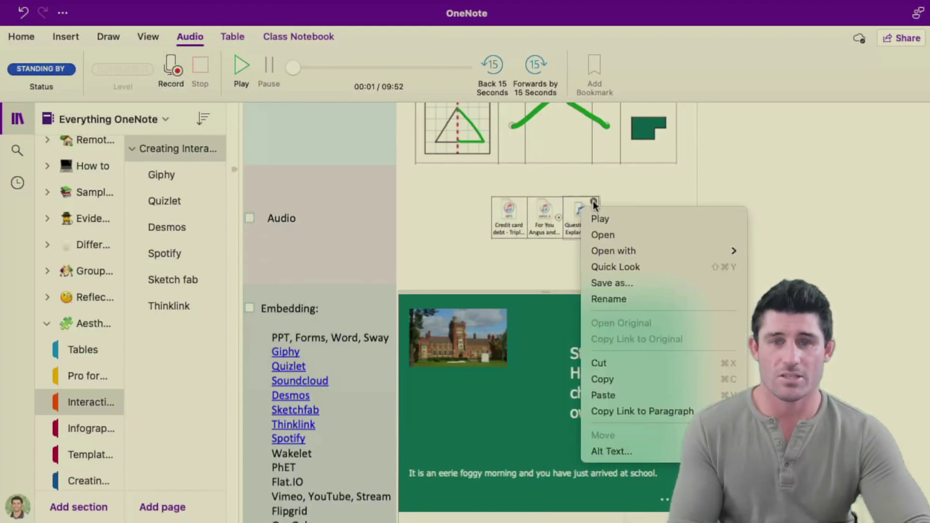
pyautogui.click(600, 218)
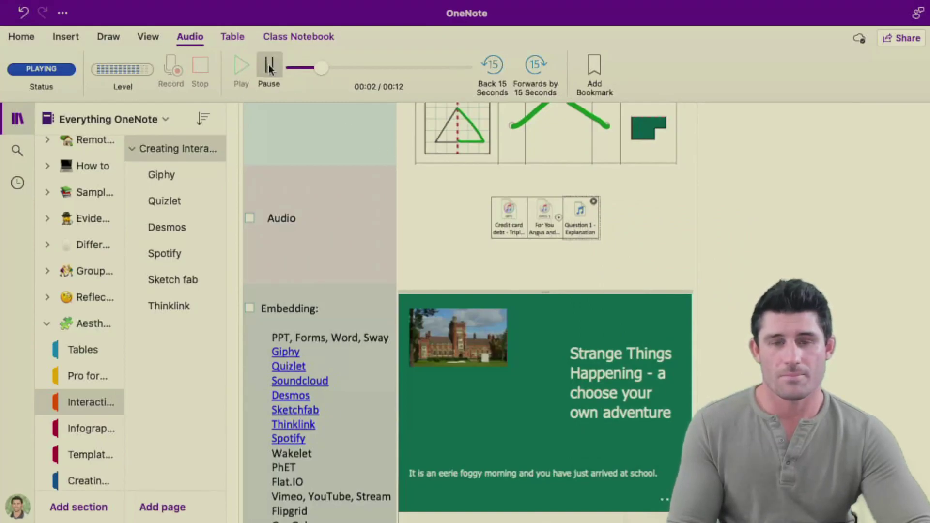
pyautogui.click(506, 207)
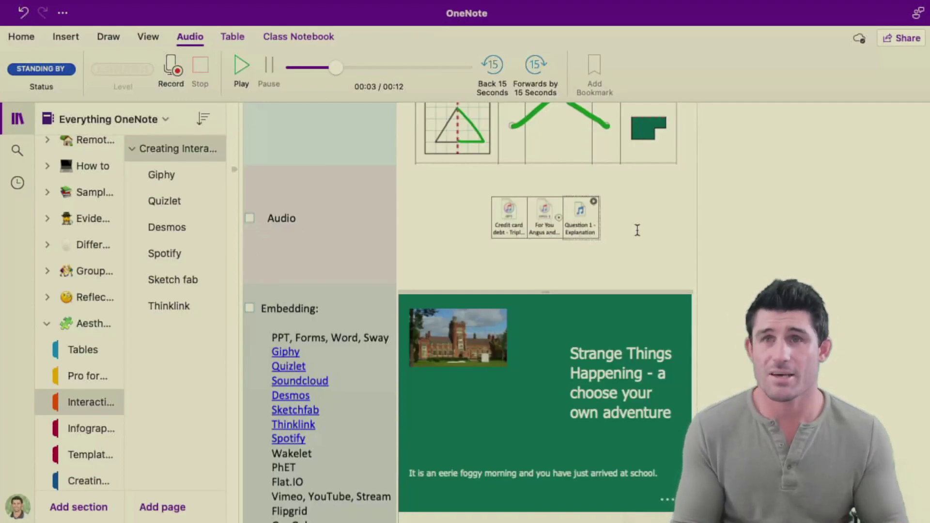
pyautogui.scroll(-4, 637, 231)
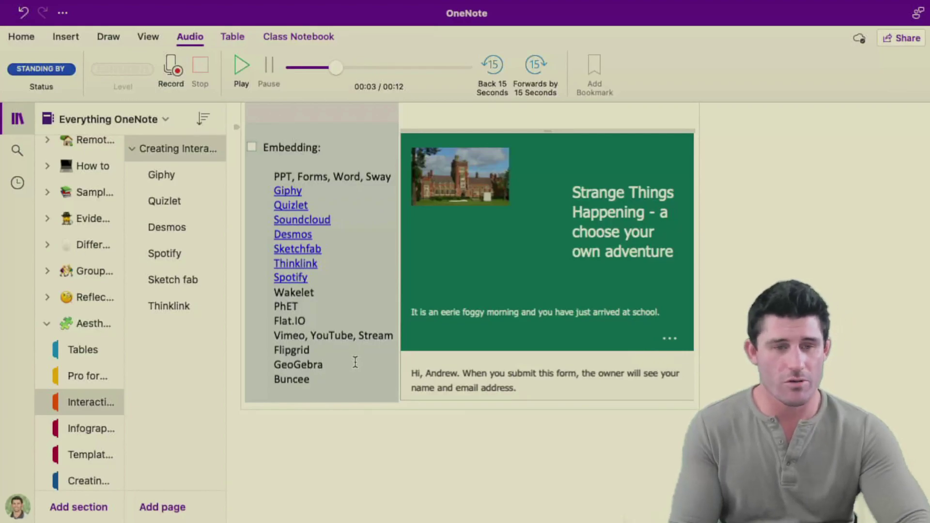
pyautogui.click(307, 187)
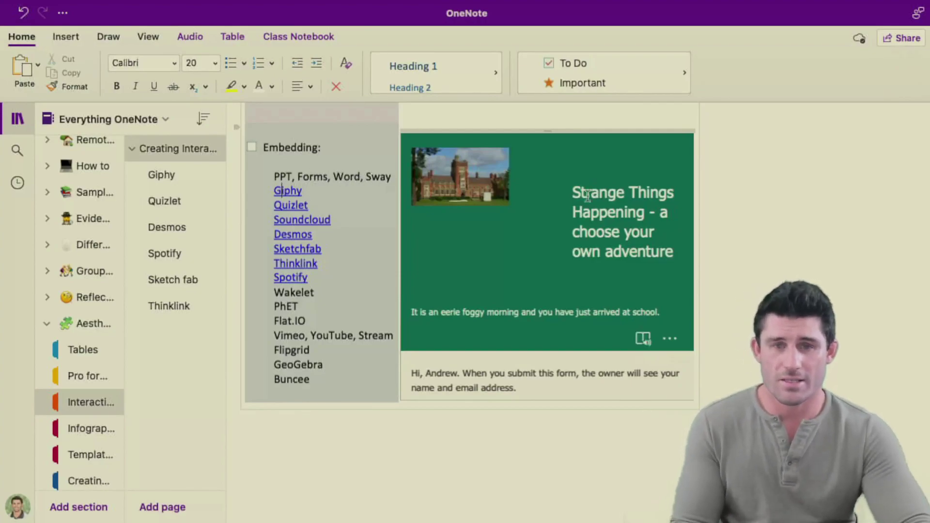
pyautogui.scroll(-5, 562, 236)
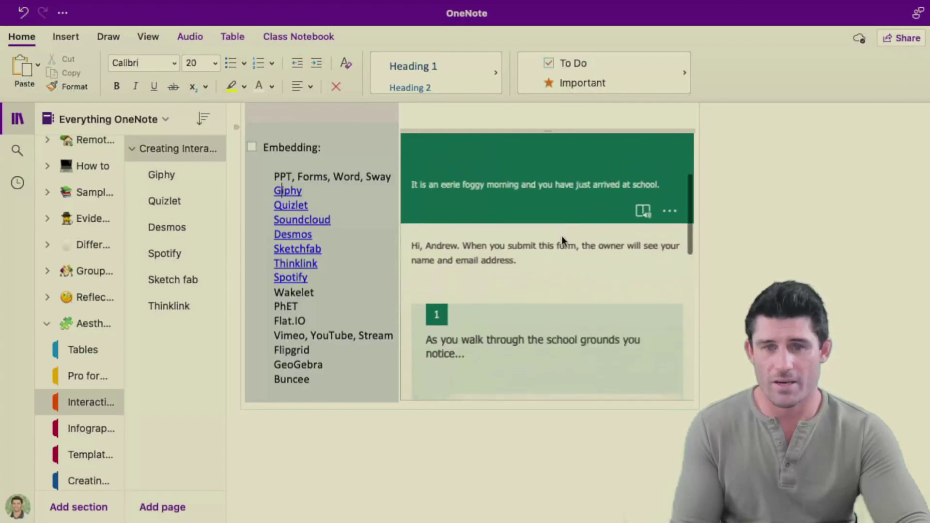
pyautogui.scroll(-10, 562, 236)
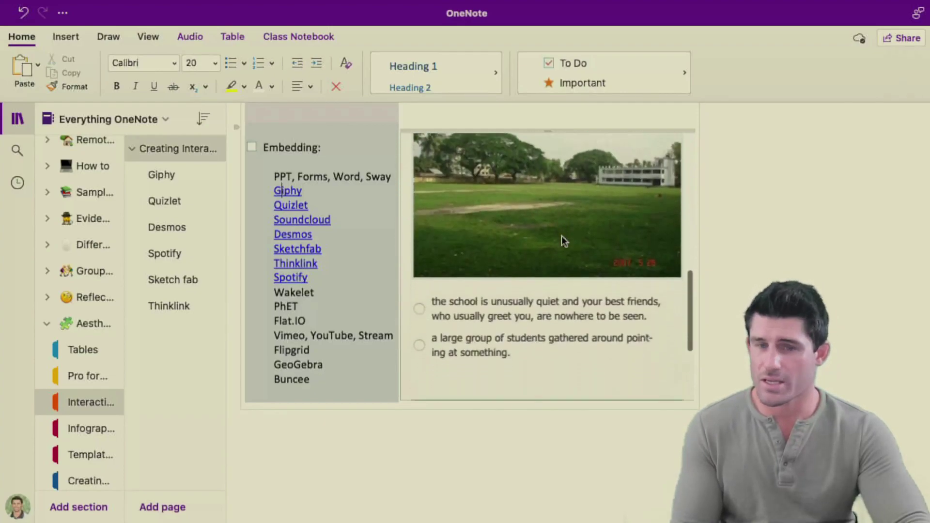
pyautogui.scroll(2, 562, 241)
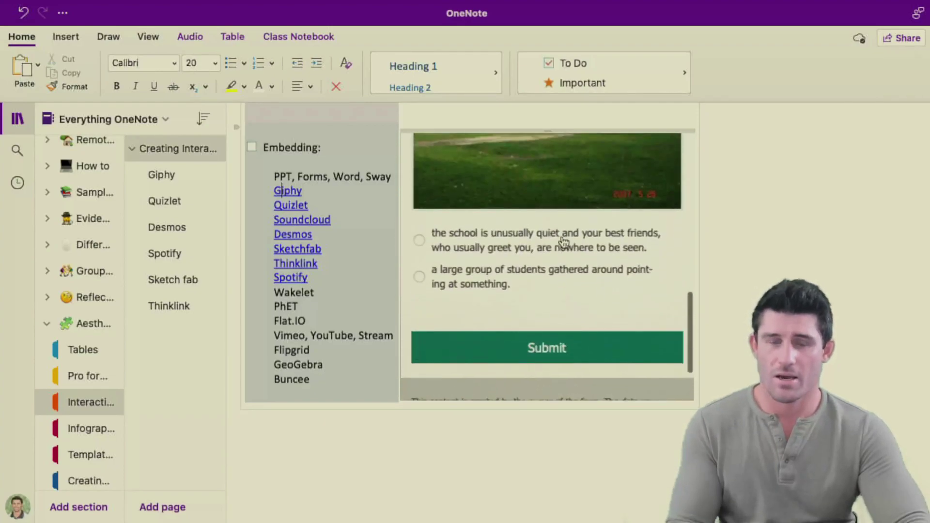
pyautogui.click(419, 240)
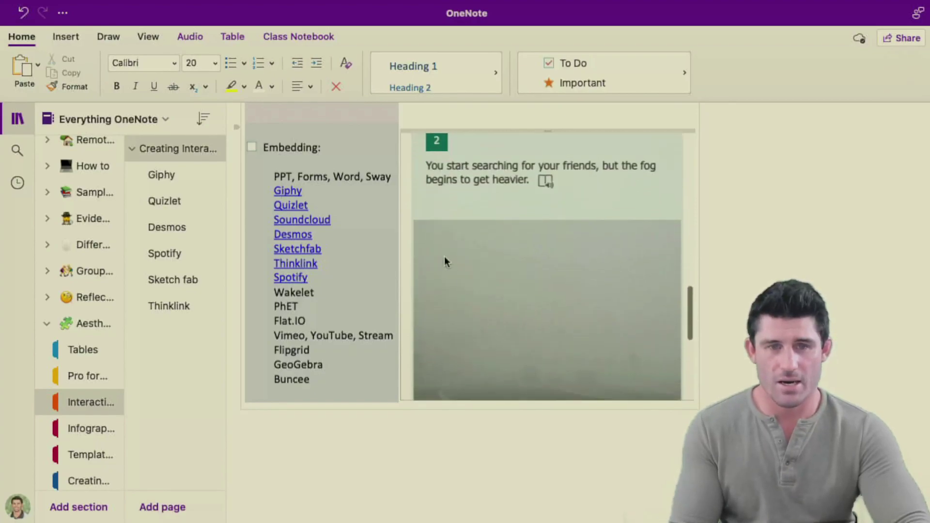
pyautogui.scroll(-5, 444, 259)
pyautogui.click(445, 260)
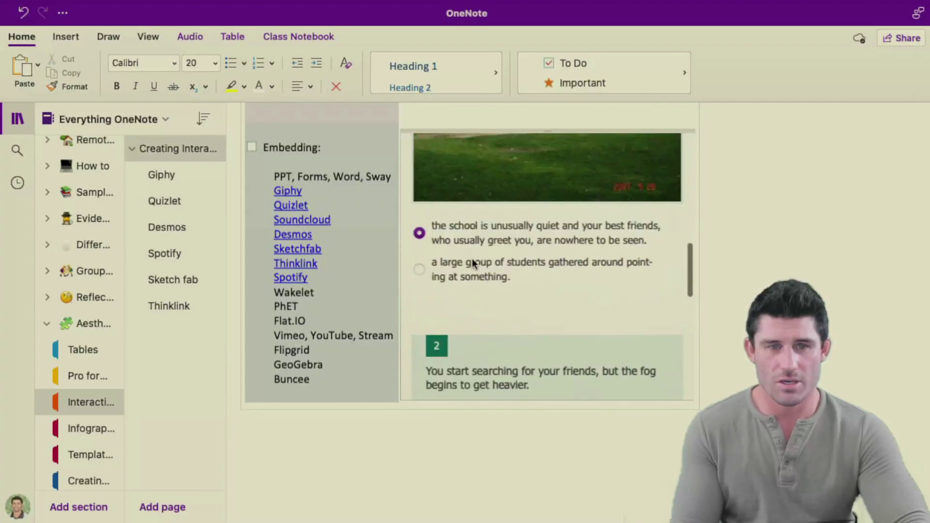
pyautogui.scroll(-5, 472, 262)
pyautogui.click(428, 286)
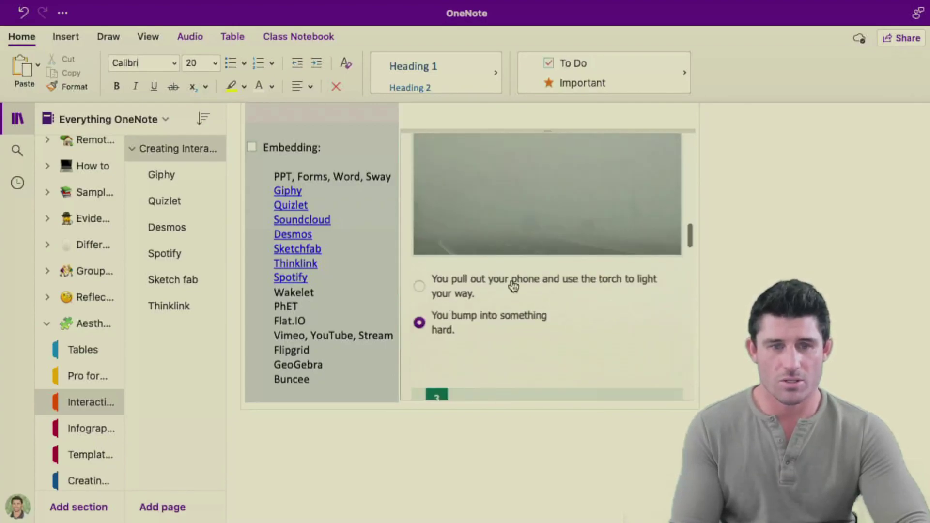
pyautogui.scroll(-2, 509, 283)
pyautogui.click(419, 220)
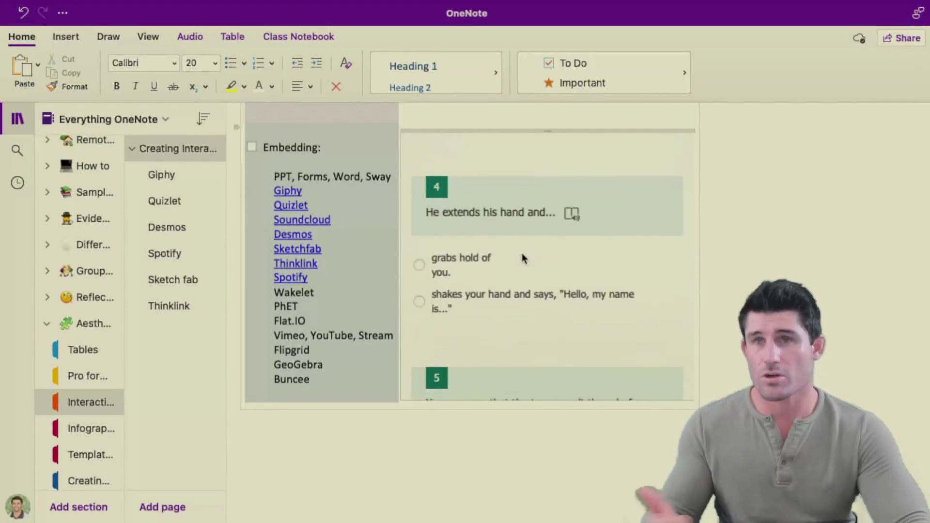
pyautogui.scroll(10, 522, 253)
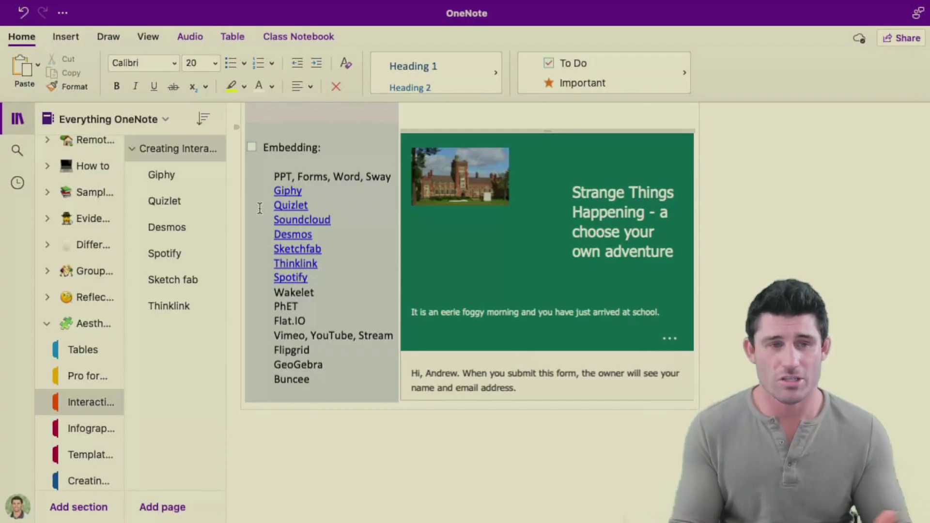
# - Jump to the Giphy page of four animated GIFs via the Embedding list link
pyautogui.click(286, 192)
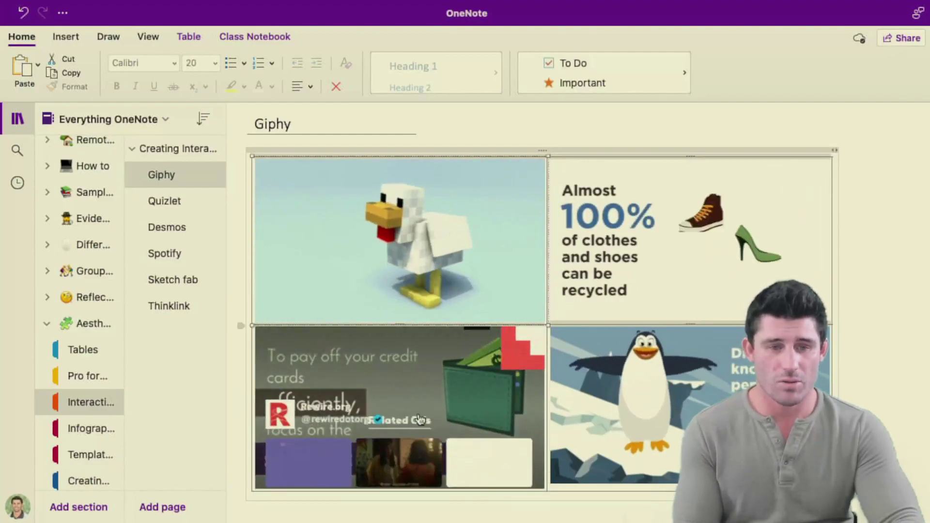
pyautogui.moveTo(305, 232)
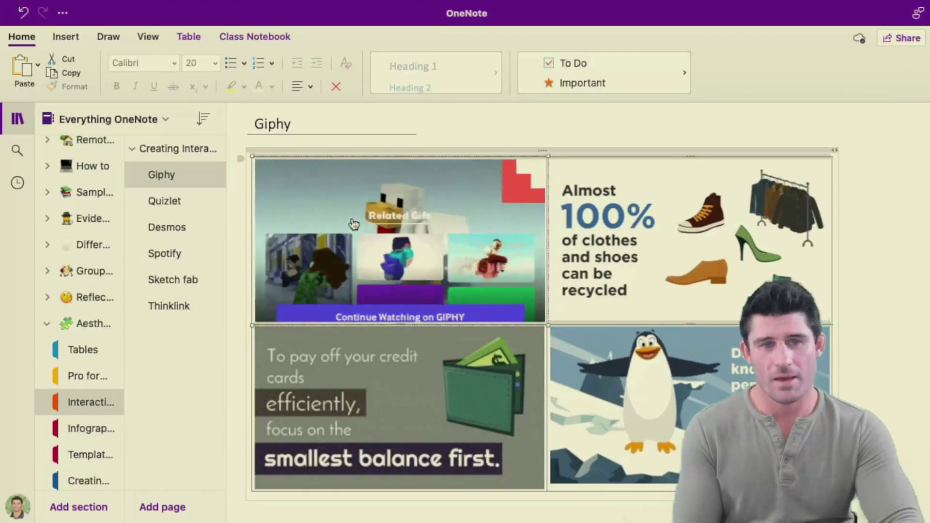
# - Copy the Minecraft chicken GIF's link from its GIPHY share options
pyautogui.click(325, 181)
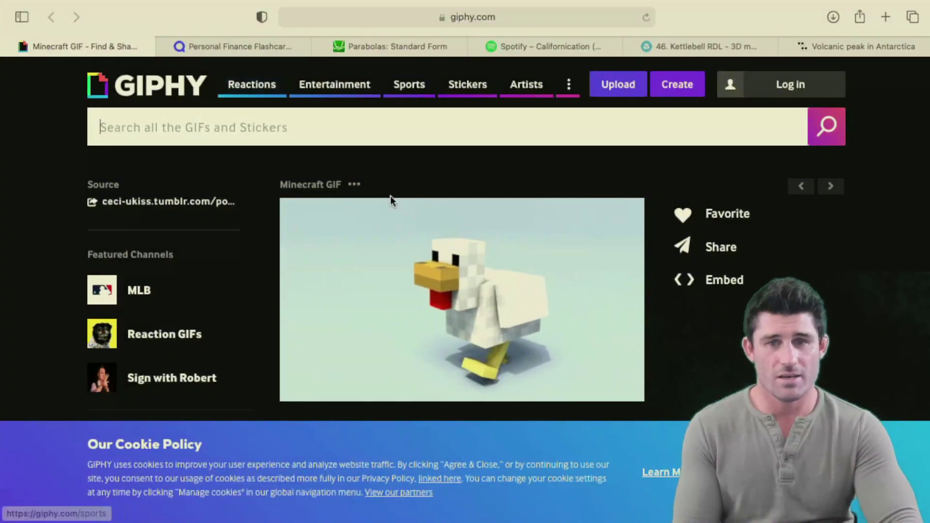
pyautogui.click(700, 253)
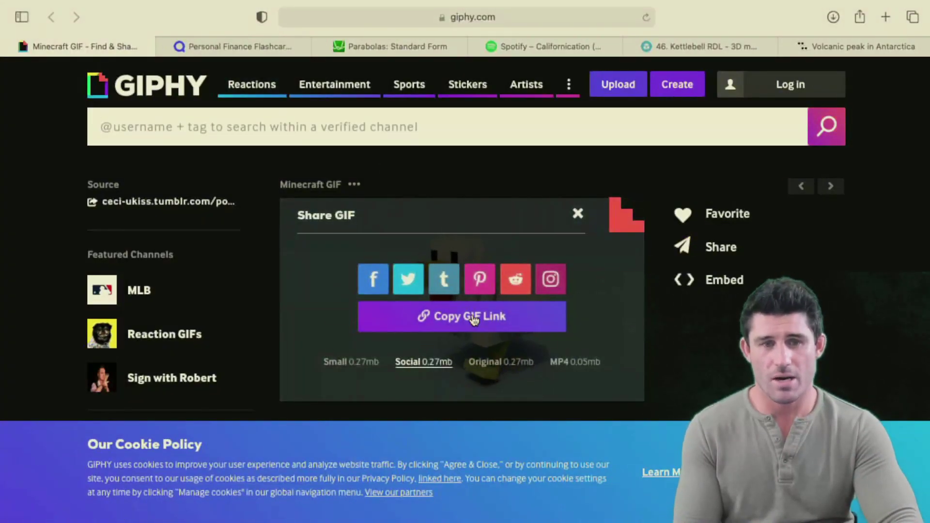
pyautogui.click(444, 319)
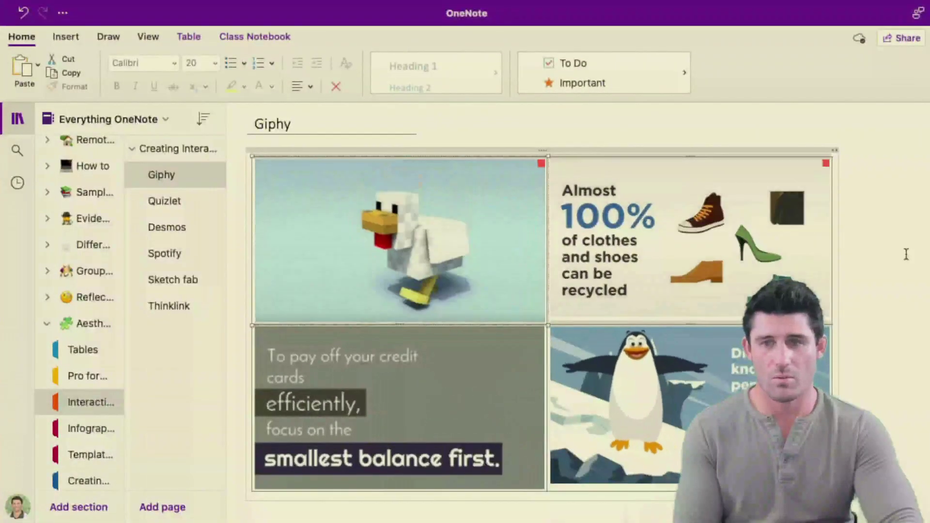
# - Paste the chicken GIF link below the four-GIF grid so it embeds
pyautogui.scroll(-4, 479, 333)
pyautogui.click(479, 333)
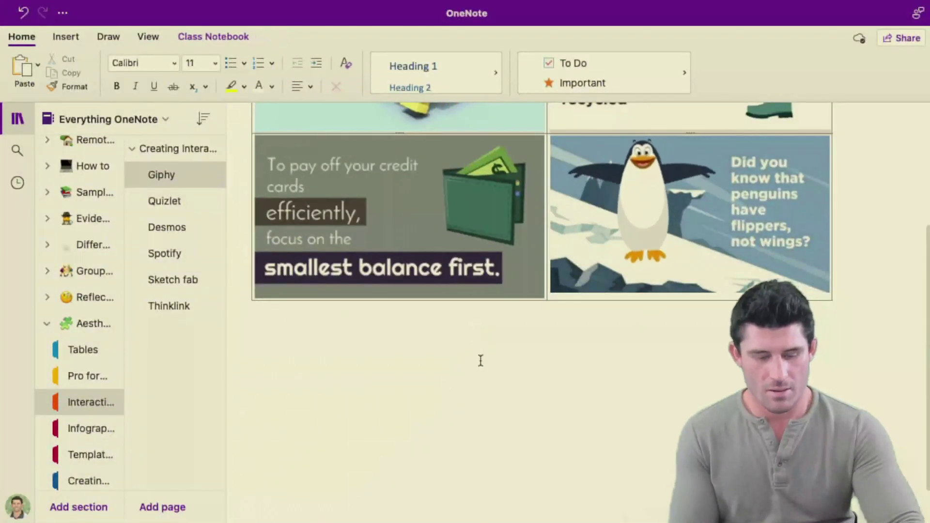
pyautogui.hotkey('ctrl', 'v')
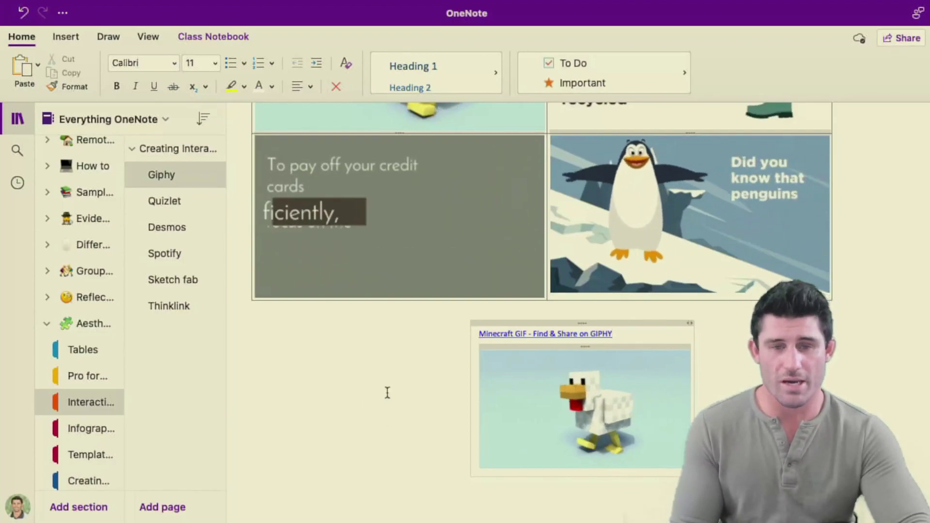
pyautogui.scroll(5, 387, 392)
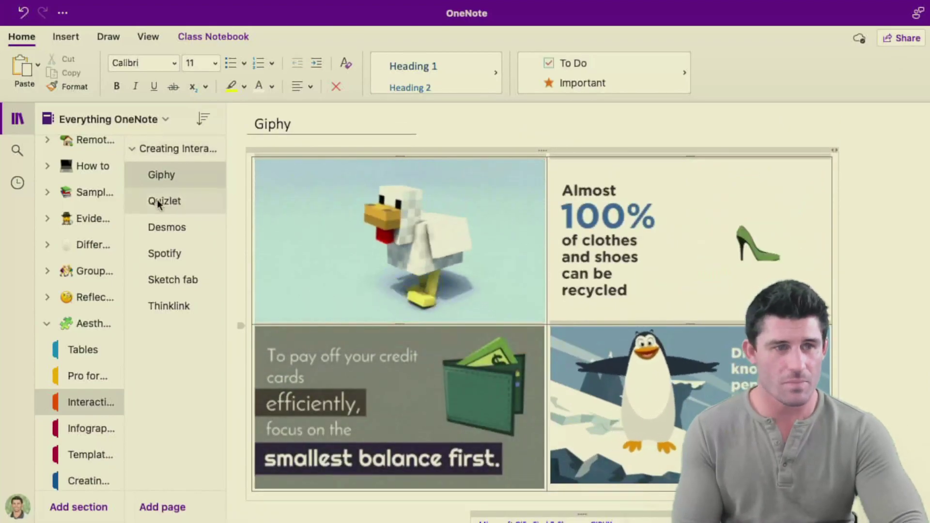
# - On the Quizlet page, paste the Personal Finance set link below the existing embed
pyautogui.click(160, 199)
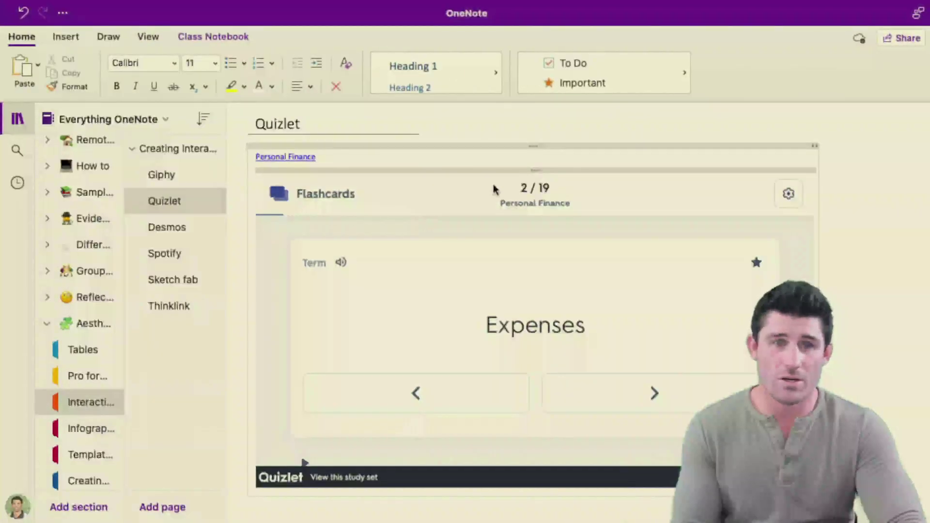
pyautogui.scroll(-4, 847, 267)
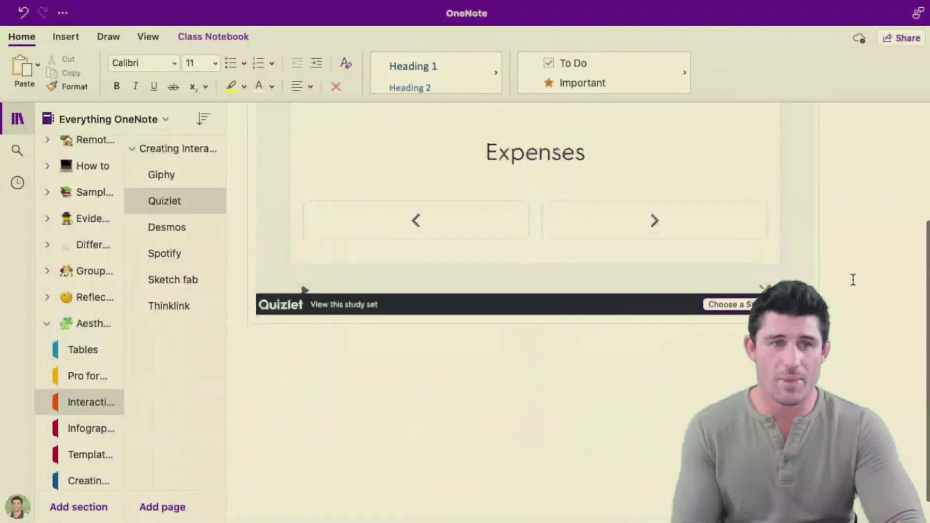
pyautogui.click(261, 340)
pyautogui.hotkey('ctrl', 'v')
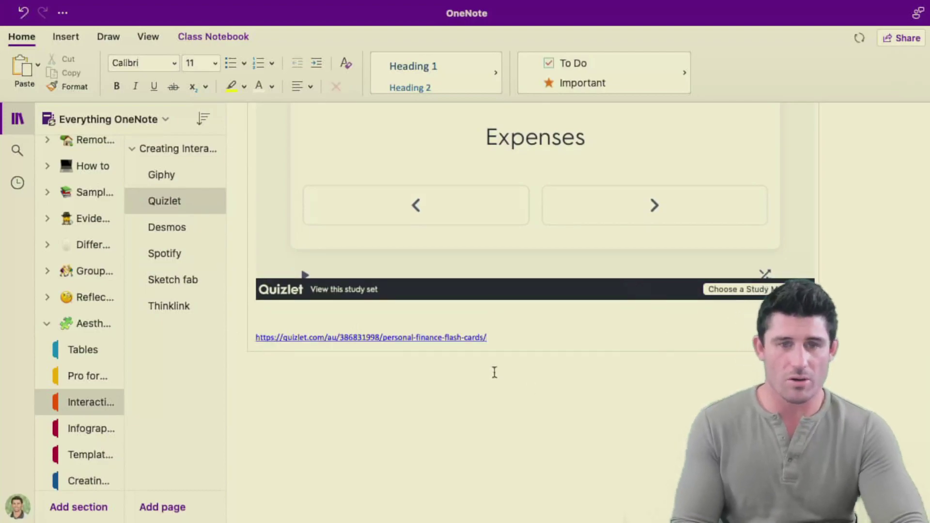
# - Flip the Expenses flashcard, advance to the next card, and start a Match game
pyautogui.scroll(4, 629, 378)
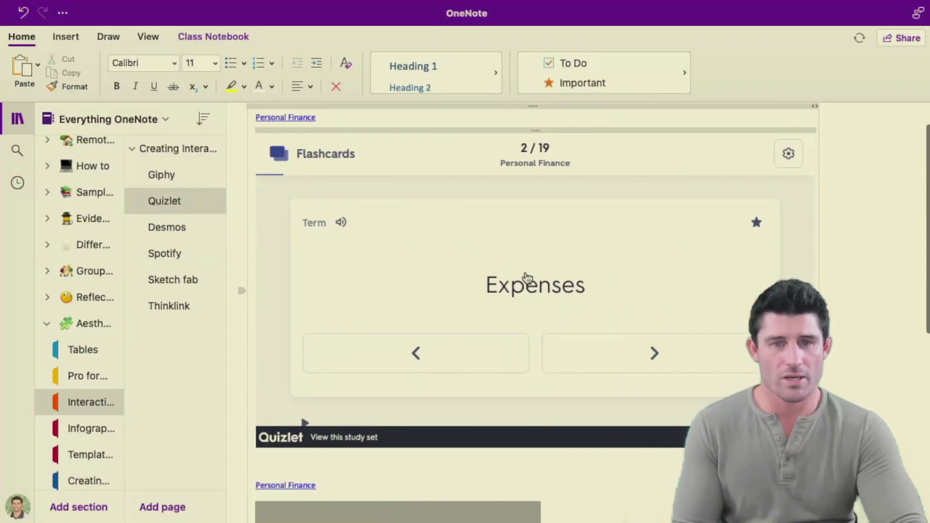
pyautogui.click(530, 281)
pyautogui.click(594, 353)
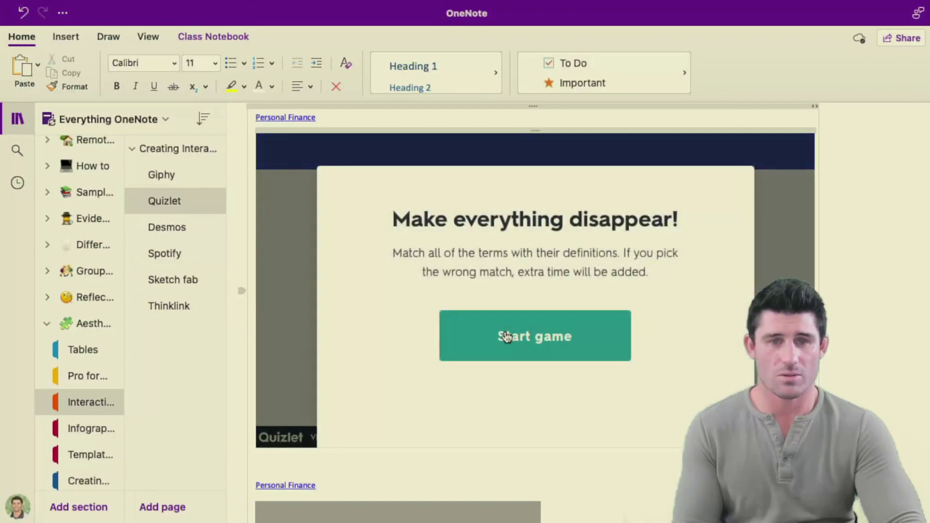
pyautogui.click(508, 334)
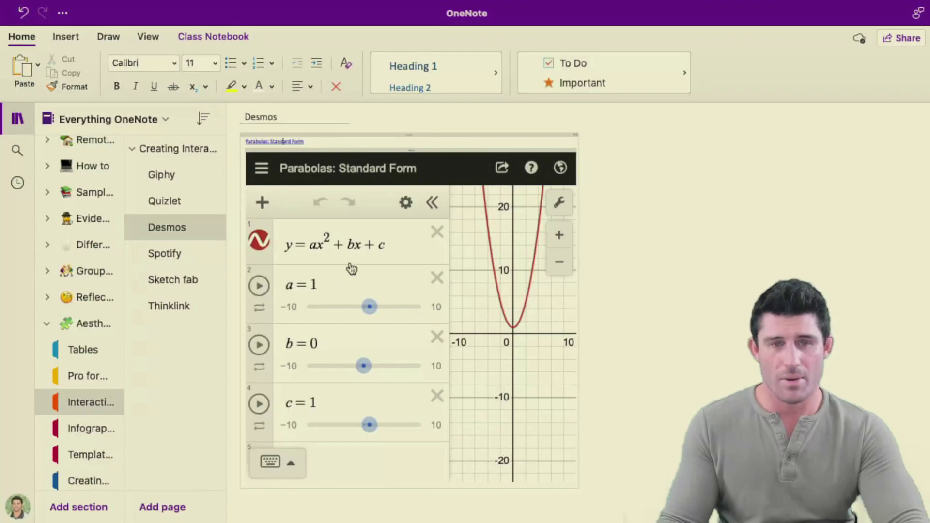
# - Switch from OneNote over to the browser space with Ctrl+Right
pyautogui.hotkey('ctrl', 'Right')
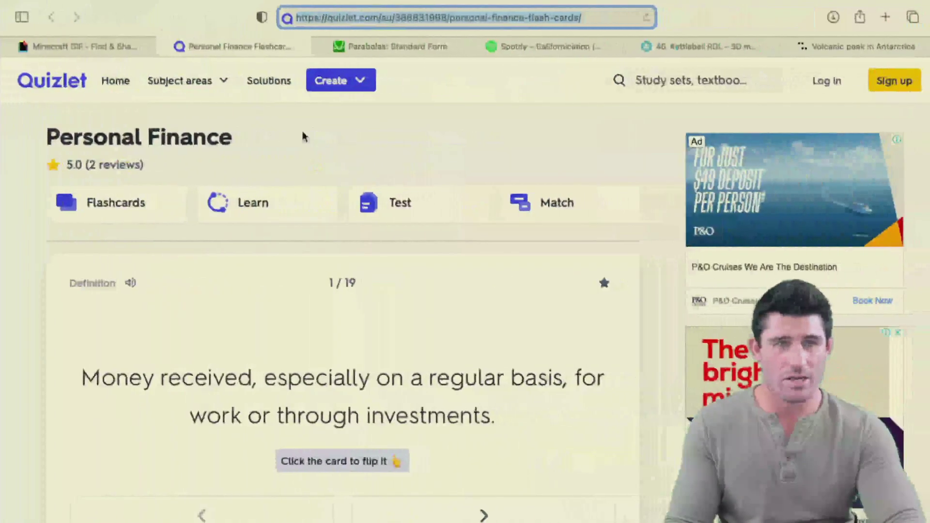
# - Bring up the Parabolas: Standard Form graph tab and scroll through its Examples list
pyautogui.click(402, 45)
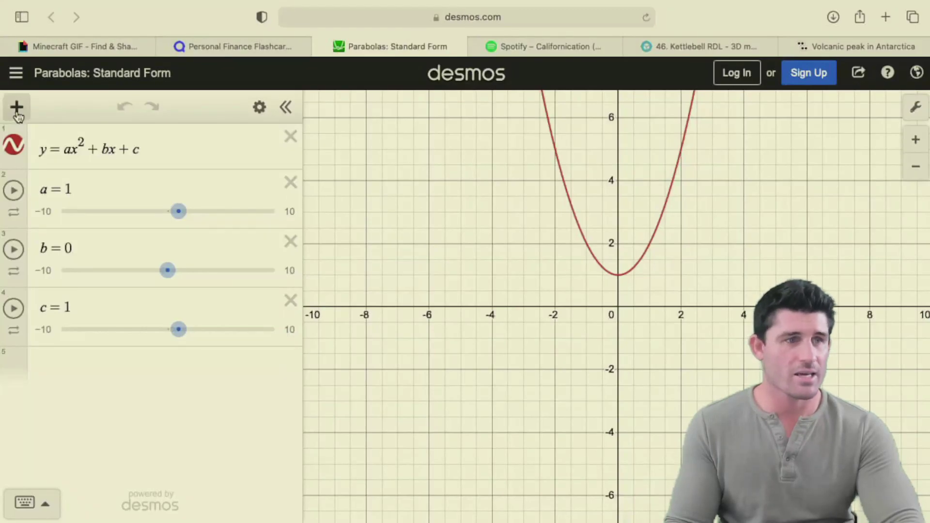
pyautogui.click(19, 75)
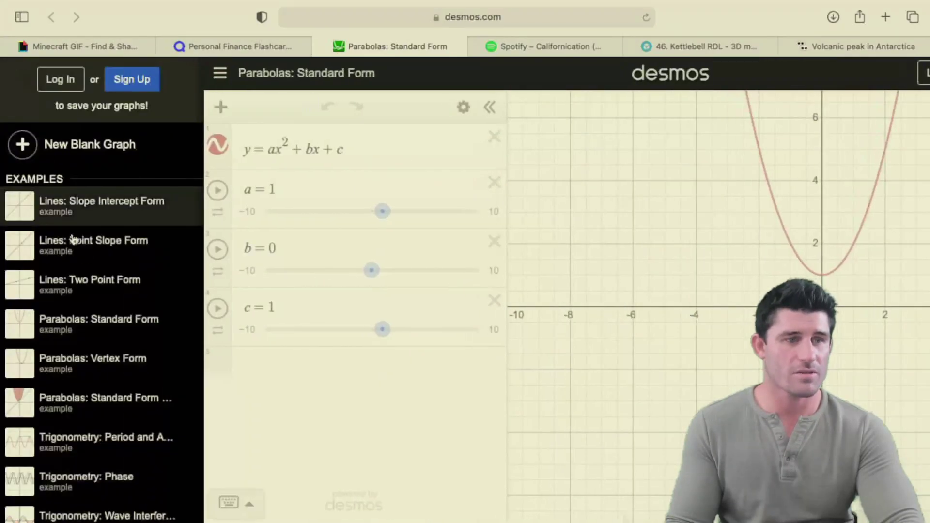
pyautogui.scroll(-5, 130, 347)
pyautogui.scroll(-10, 130, 348)
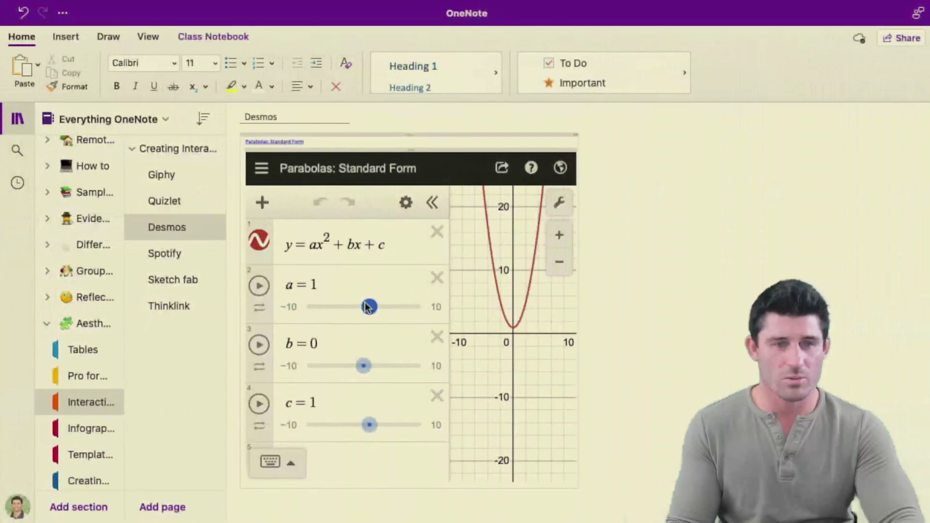
# - Drag the parabola sliders to a = −0.1, b = 1 and c = 0
pyautogui.moveTo(367, 306); pyautogui.dragTo(361, 310)
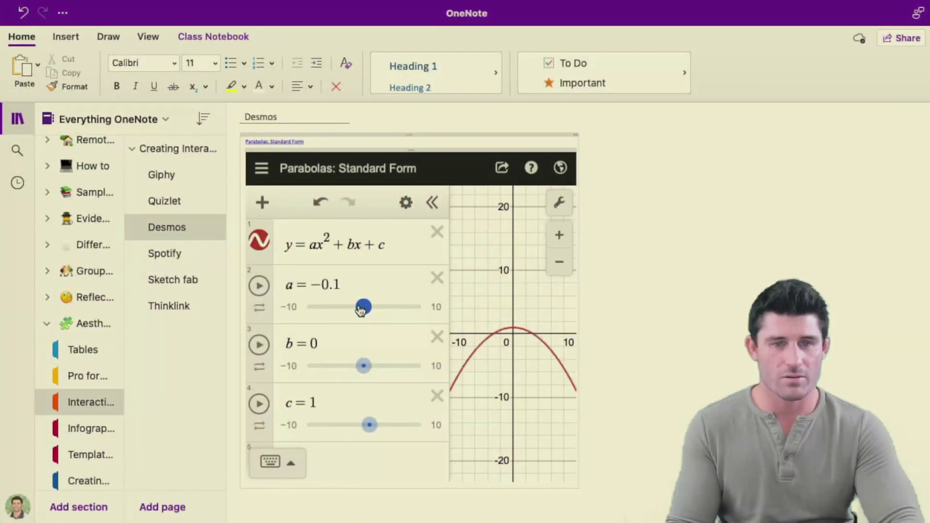
pyautogui.moveTo(364, 364); pyautogui.dragTo(370, 365)
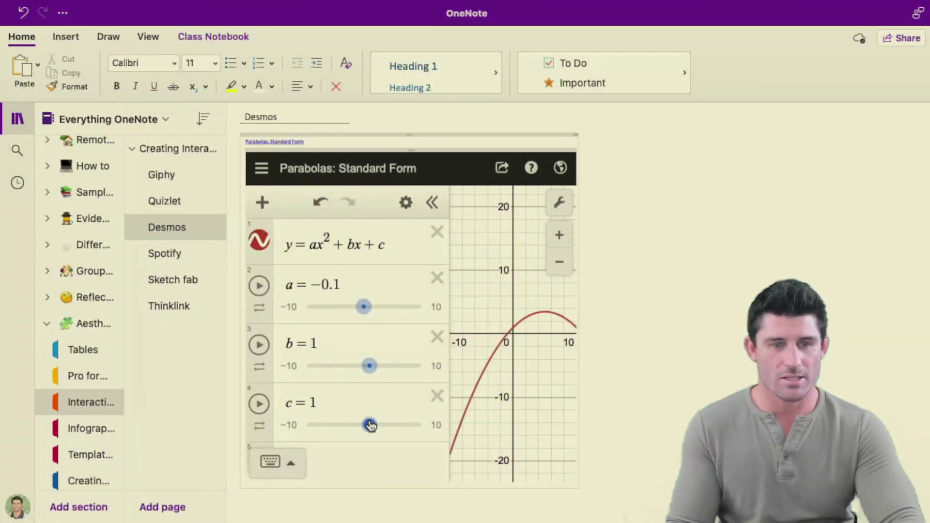
pyautogui.moveTo(369, 427); pyautogui.dragTo(365, 428)
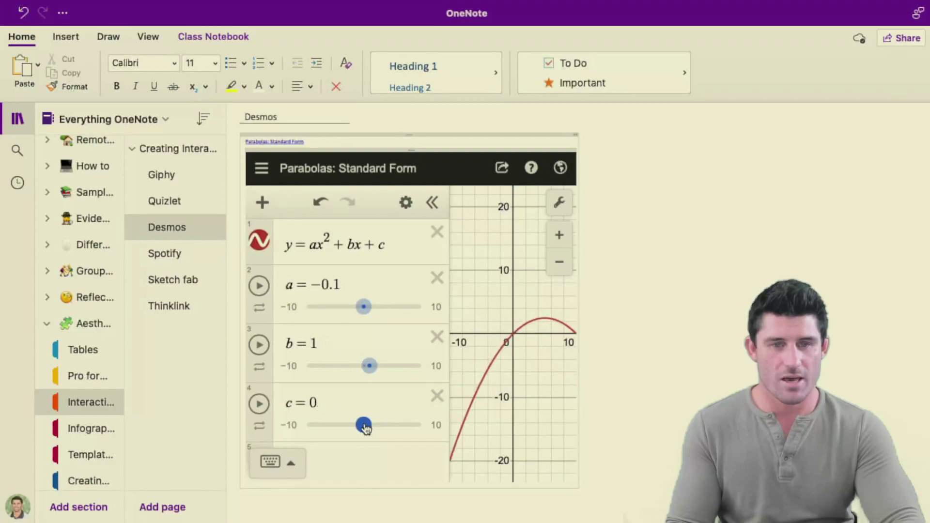
# - Zoom the graph out twice, collapse the expression list so the graph fills the embed, then go to the Spotify page
pyautogui.click(563, 257)
pyautogui.click(563, 256)
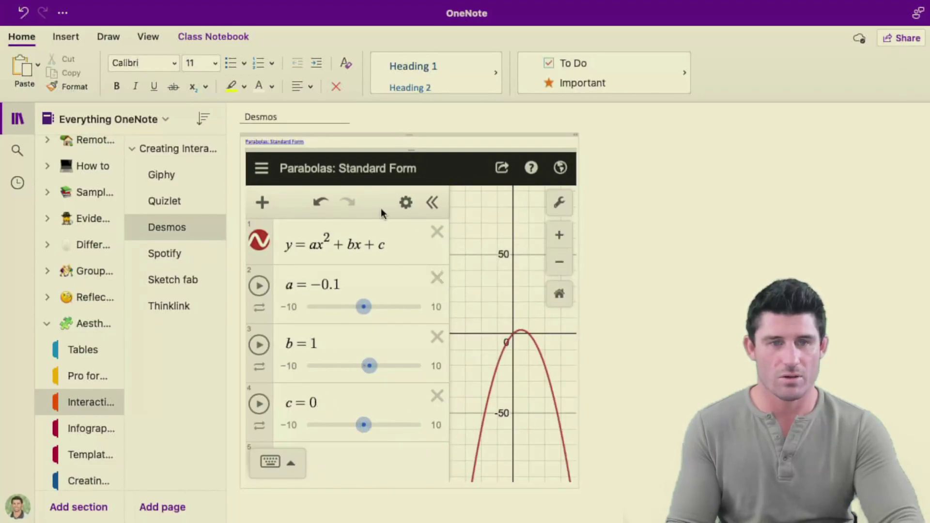
pyautogui.click(431, 204)
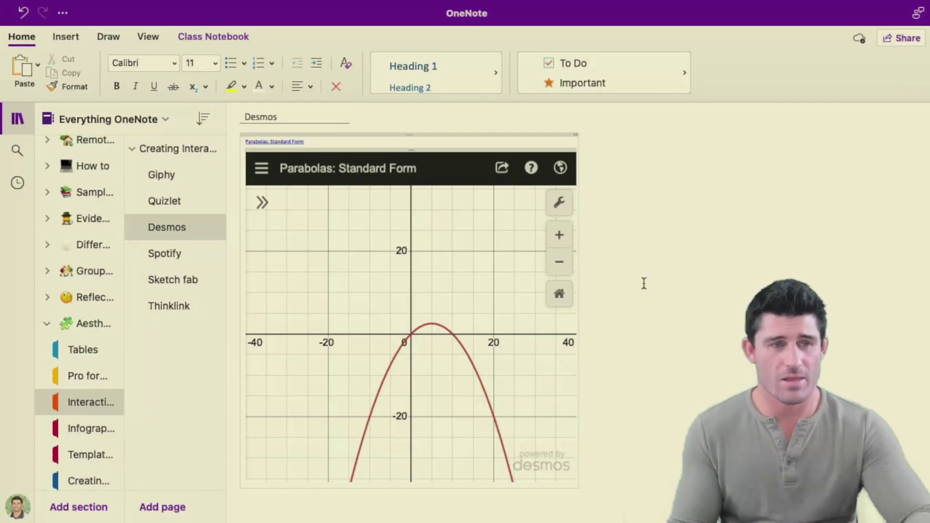
pyautogui.click(156, 250)
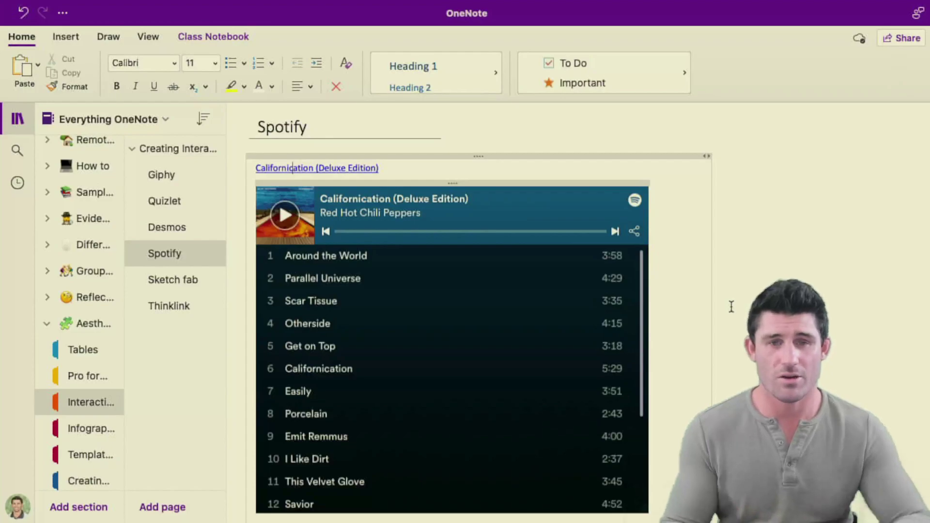
# - Play the Around the World preview in the Californication player, dismiss the full-album prompt, and scroll down
pyautogui.click(286, 217)
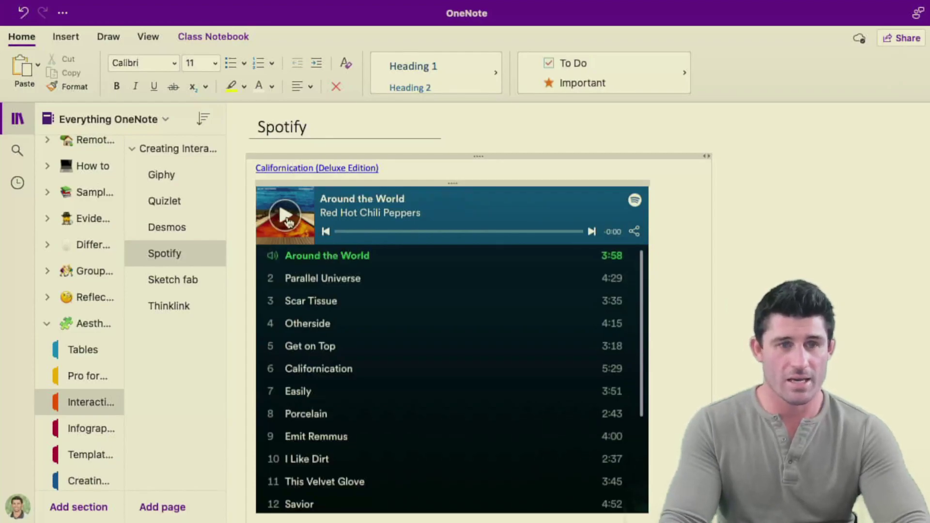
pyautogui.click(363, 232)
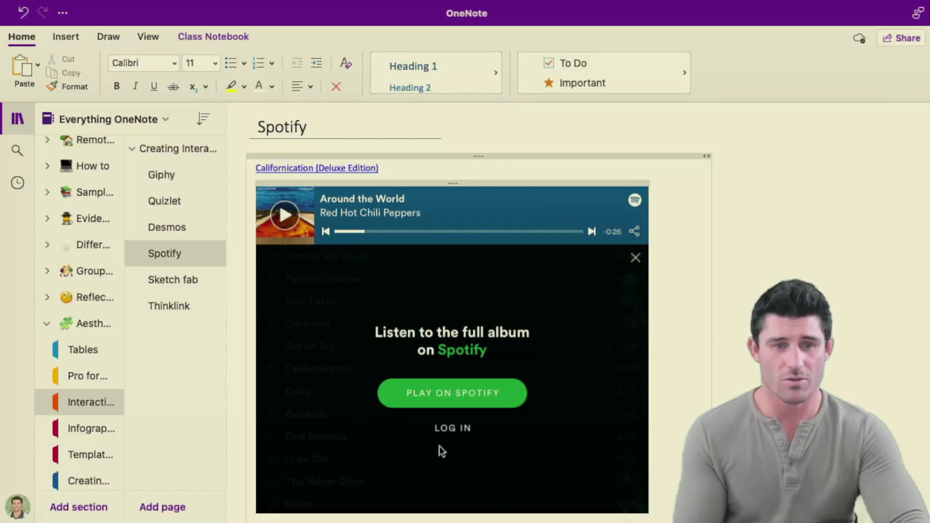
pyautogui.click(636, 260)
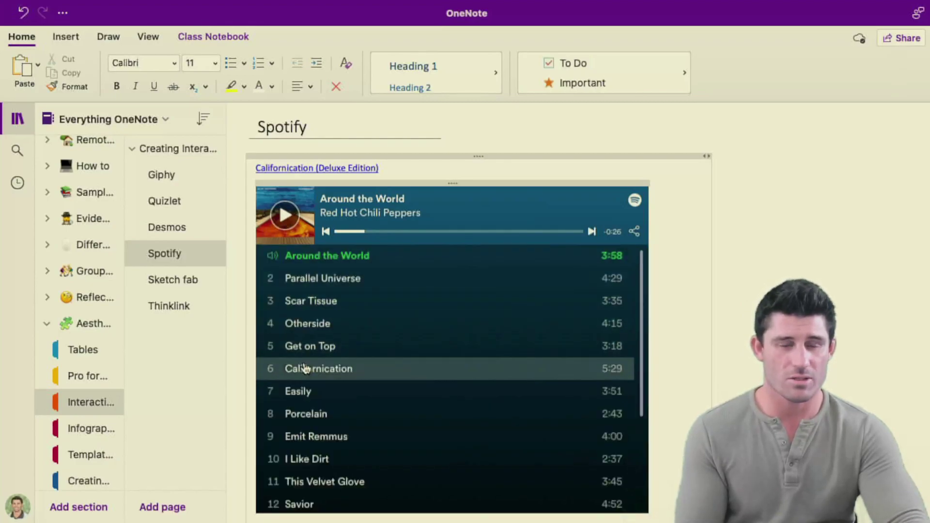
pyautogui.scroll(-10, 667, 325)
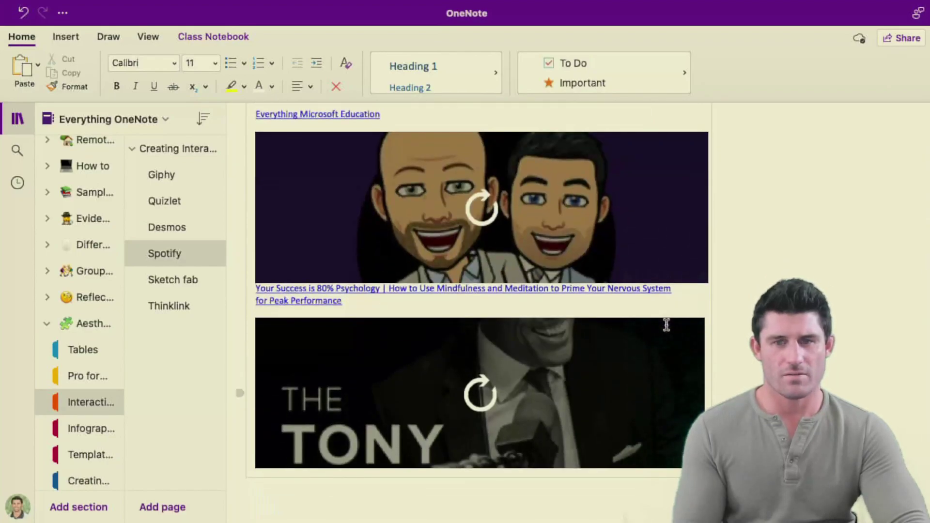
# - Load the Episode 10 podcast player, then play and pause the episode
pyautogui.scroll(1, 703, 314)
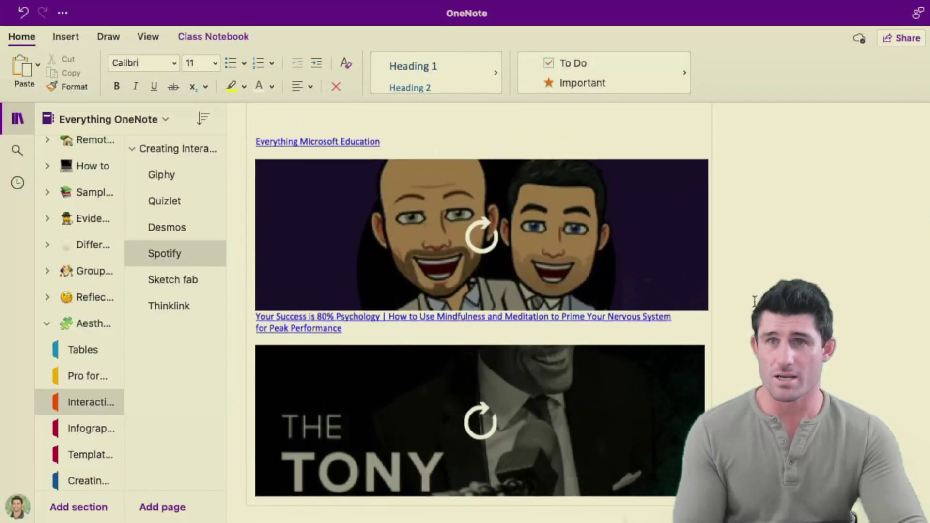
pyautogui.click(494, 235)
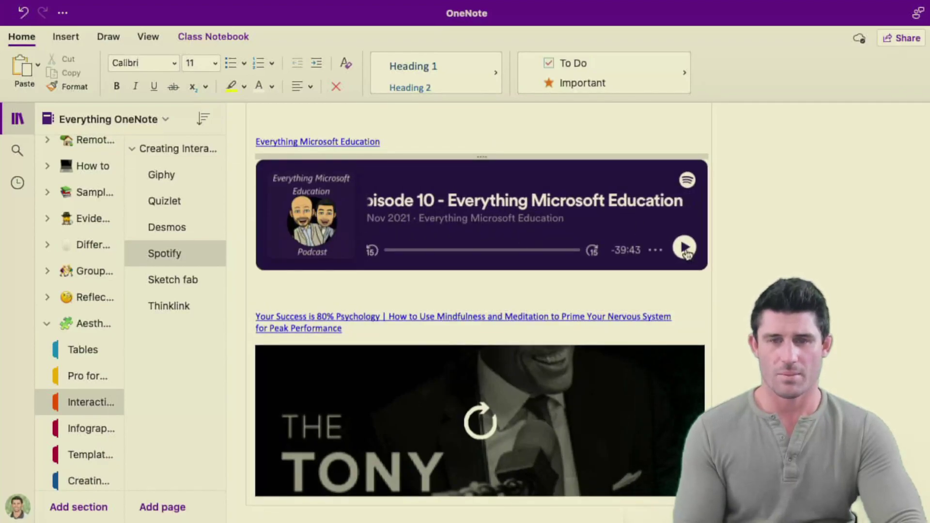
pyautogui.click(684, 249)
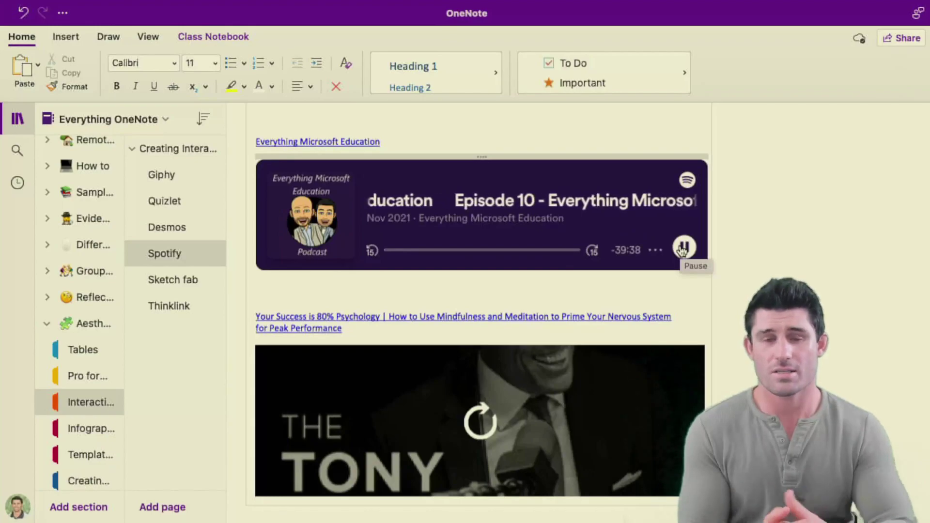
pyautogui.click(682, 249)
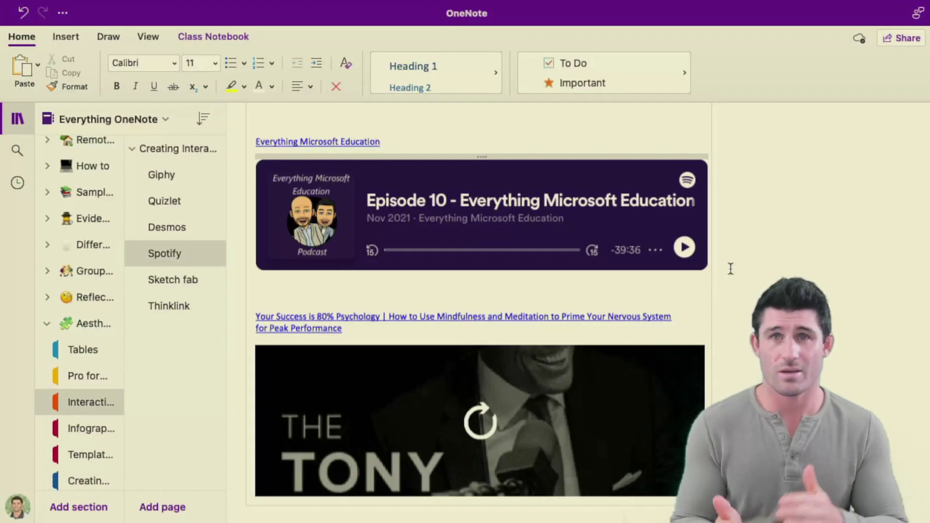
# - Scroll down to the psychology podcast and briefly play, then pause, its episode
pyautogui.scroll(-2, 475, 377)
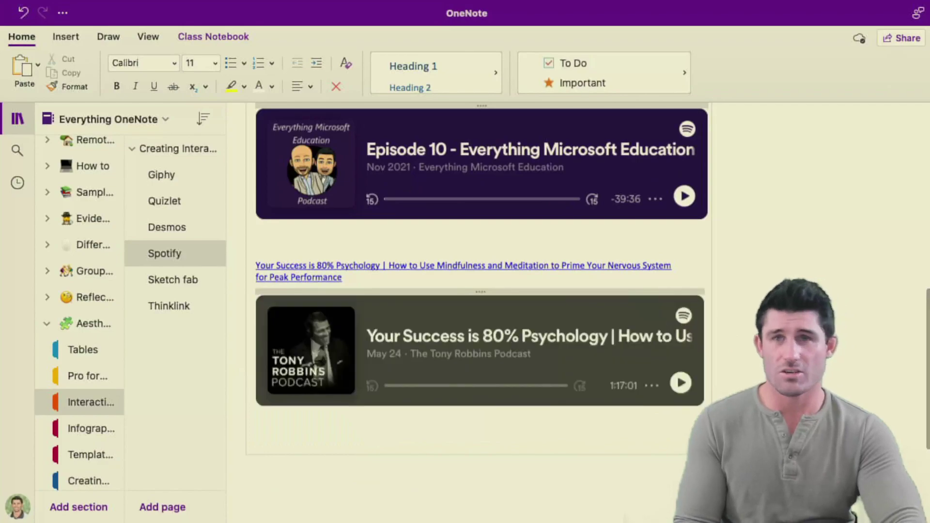
pyautogui.scroll(-1, 682, 360)
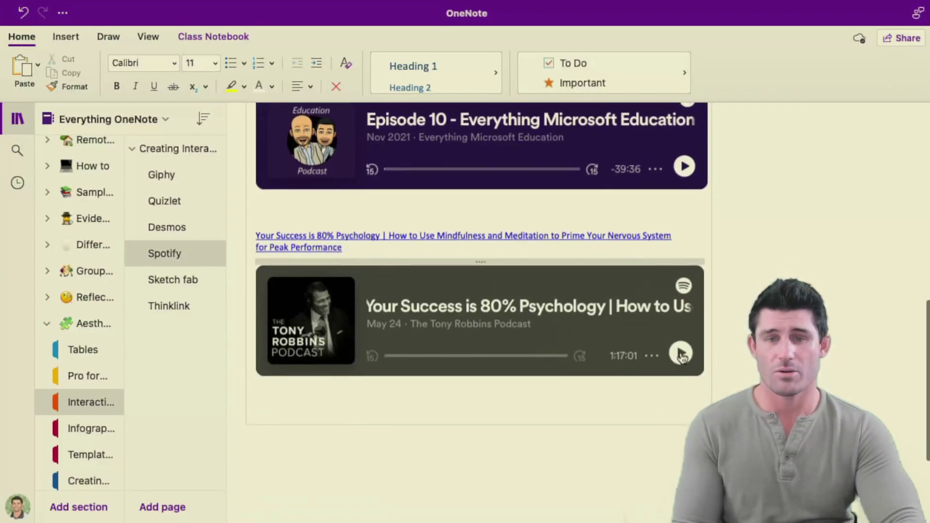
pyautogui.click(682, 356)
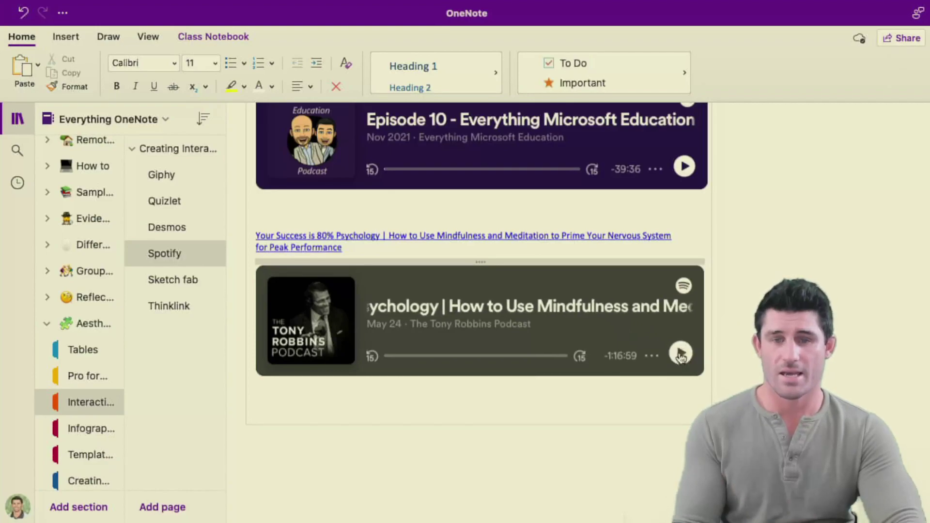
pyautogui.click(681, 355)
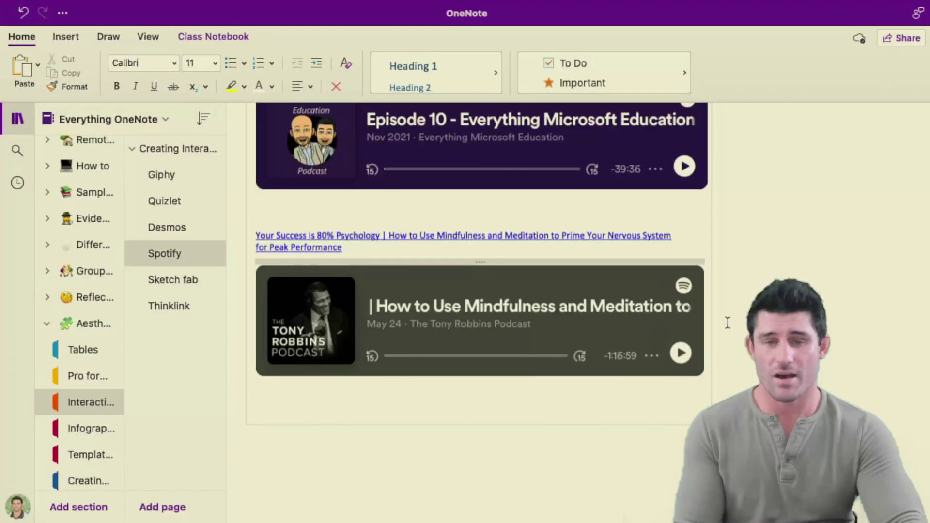
pyautogui.scroll(10, 728, 322)
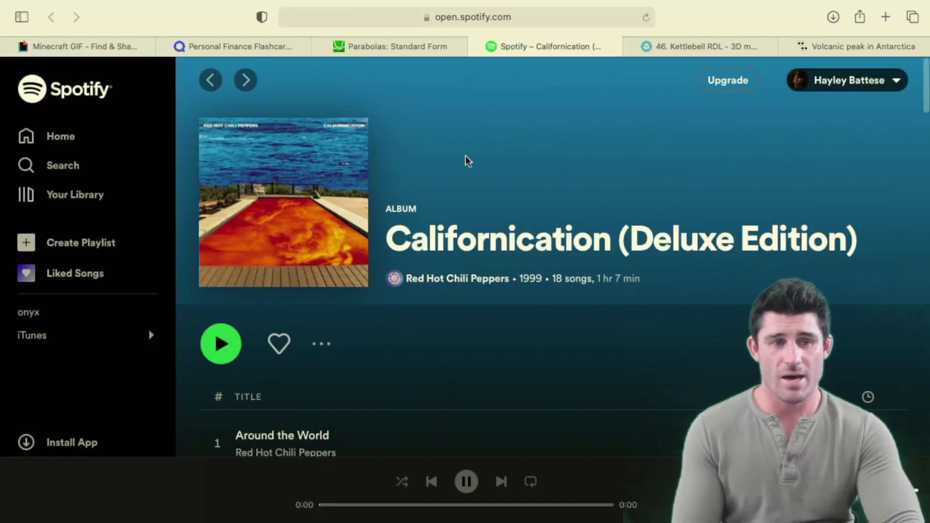
# - Copy the Californication (Deluxe Edition) album link through Share > Copy Album Link
pyautogui.scroll(-5, 362, 251)
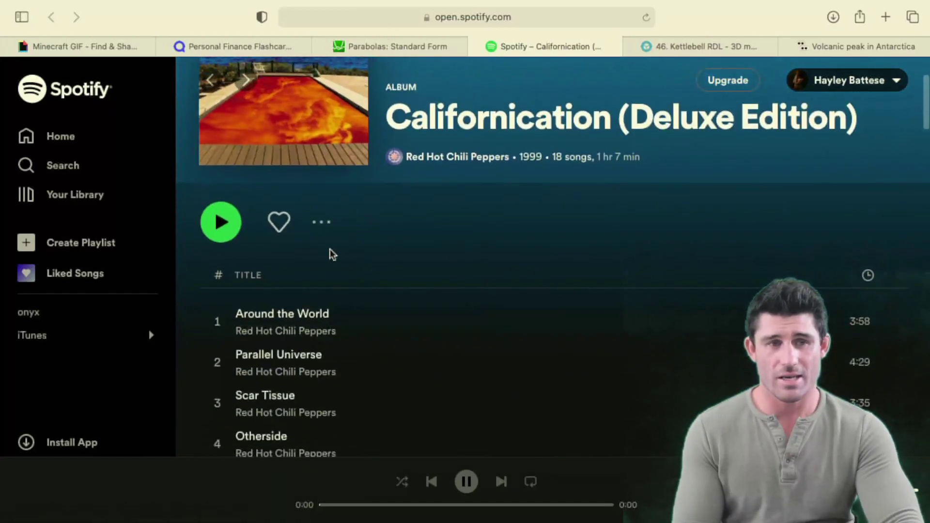
pyautogui.click(322, 224)
pyautogui.moveTo(351, 352)
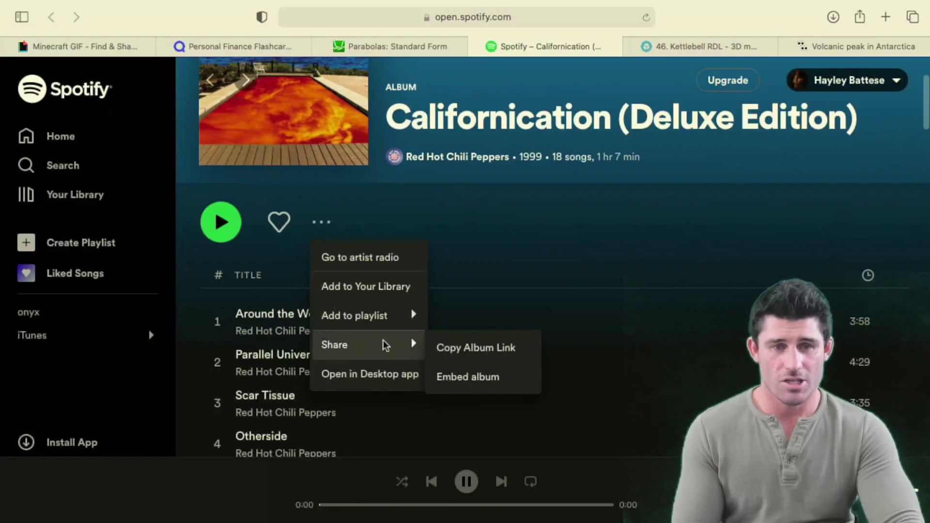
pyautogui.click(484, 356)
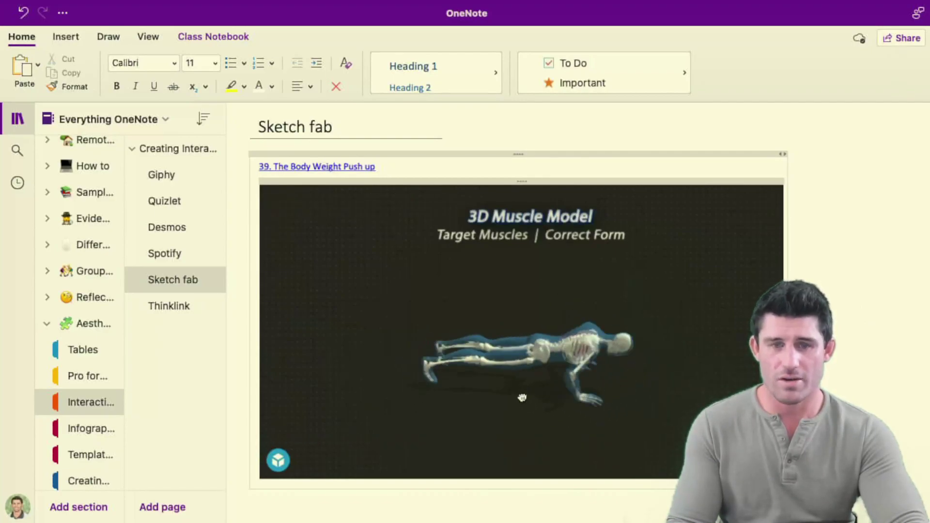
# - Orbit the push-up model up to a higher viewpoint and around to other angles
pyautogui.moveTo(540, 356); pyautogui.dragTo(606, 406)
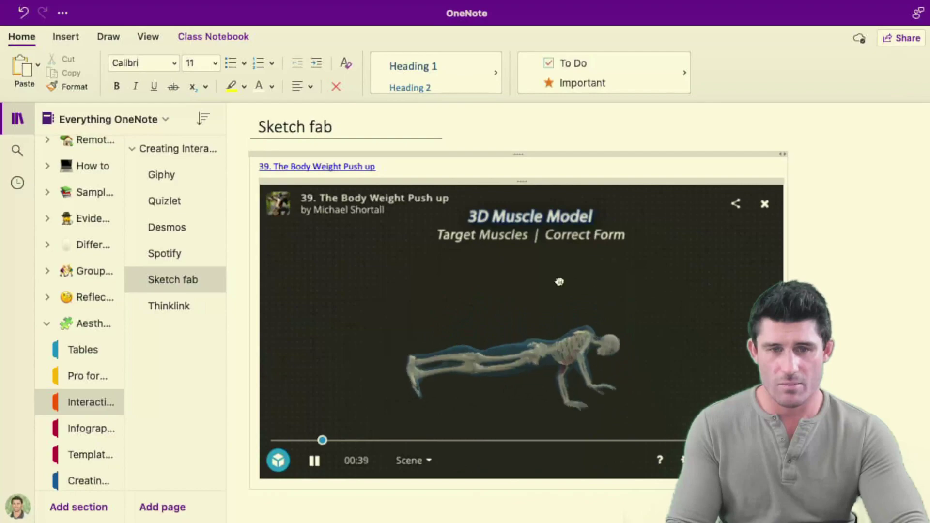
pyautogui.moveTo(560, 282)
pyautogui.mouseDown()
pyautogui.moveTo(533, 288)
pyautogui.moveTo(456, 275)
pyautogui.moveTo(477, 244)
pyautogui.mouseUp()
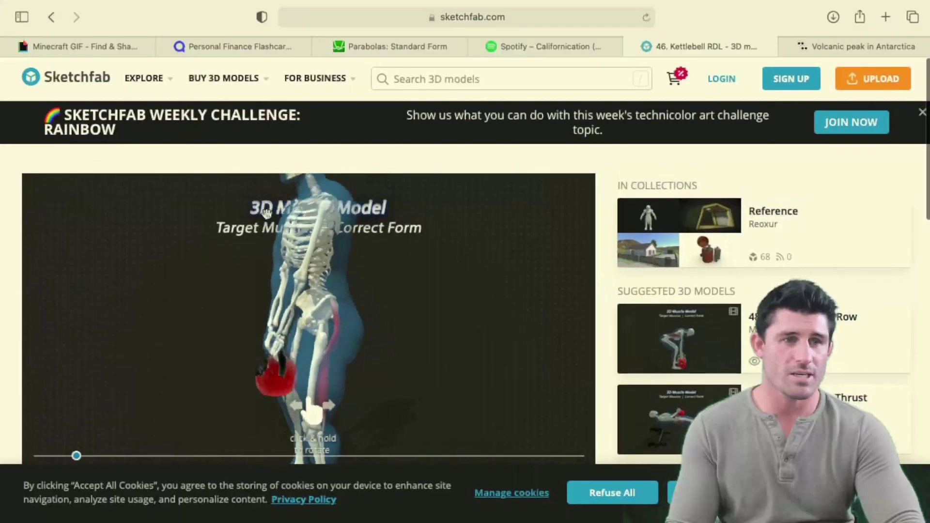
# - Select the 46. Kettlebell RDL model page's URL in the Safari address bar
pyautogui.moveTo(129, 100)
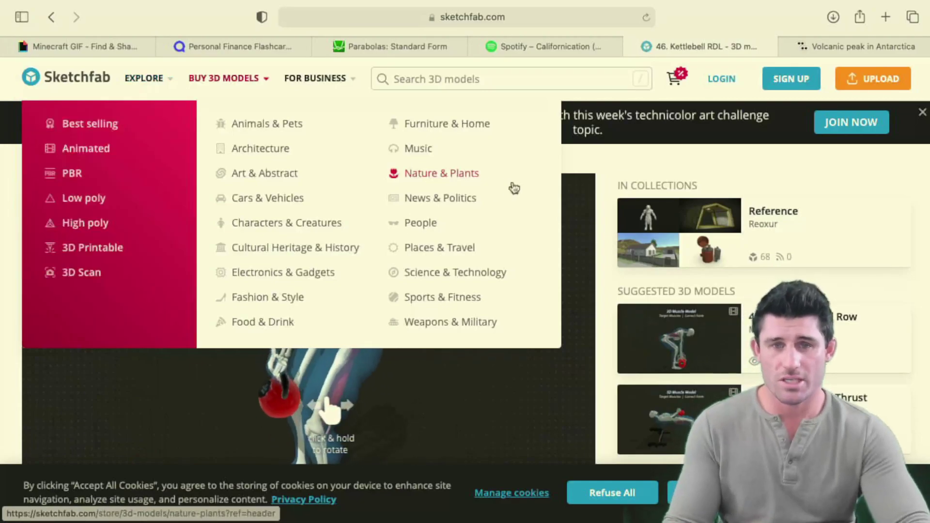
pyautogui.scroll(-1, 494, 192)
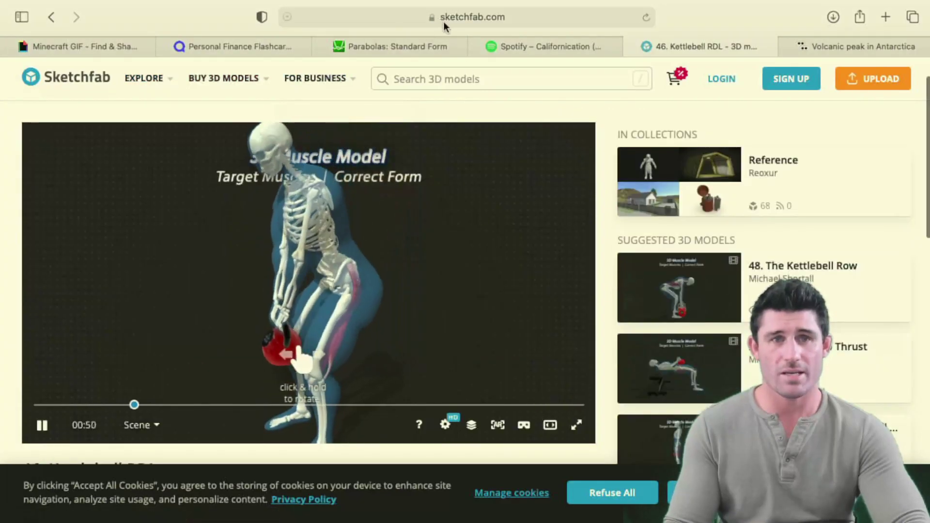
pyautogui.click(458, 19)
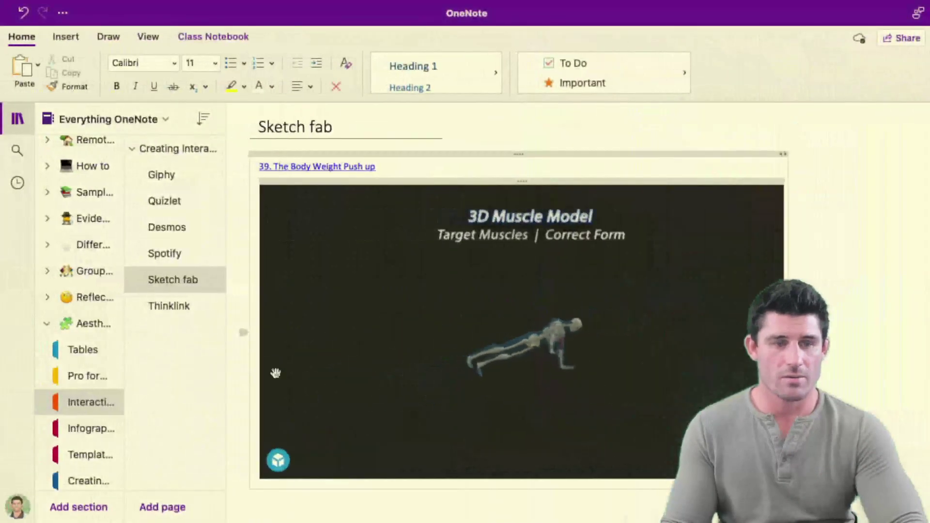
# - Scroll down to the 46. Kettlebell RDL embed and start its 3D model loading
pyautogui.scroll(-5, 274, 373)
pyautogui.scroll(-5, 841, 275)
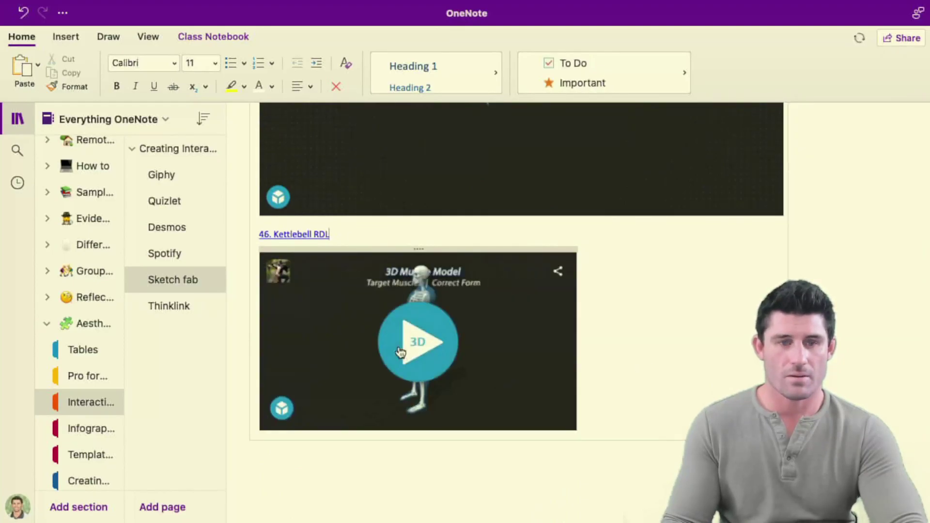
pyautogui.click(480, 372)
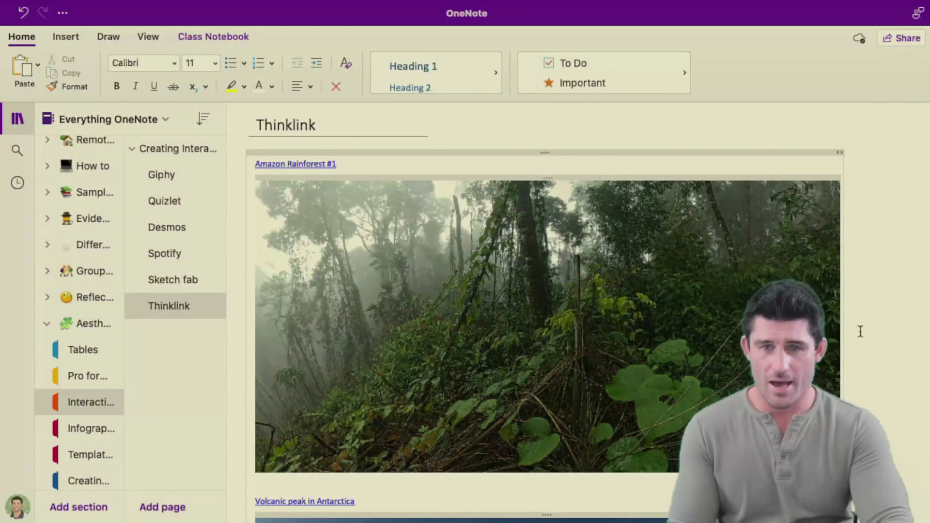
# - Rotate the Antarctica panorama past the snowfield to the sunlit ridge, tilting down and back up
pyautogui.scroll(-7, 861, 331)
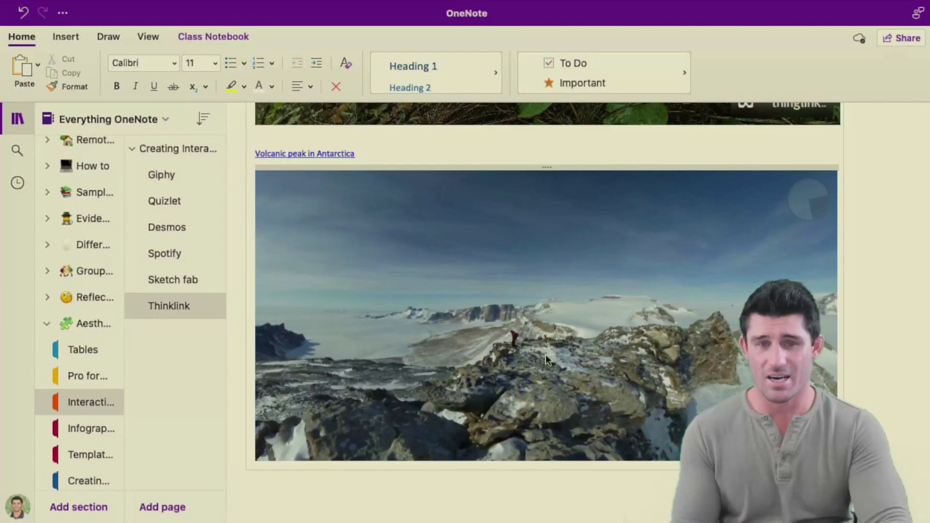
pyautogui.moveTo(707, 339); pyautogui.dragTo(370, 359)
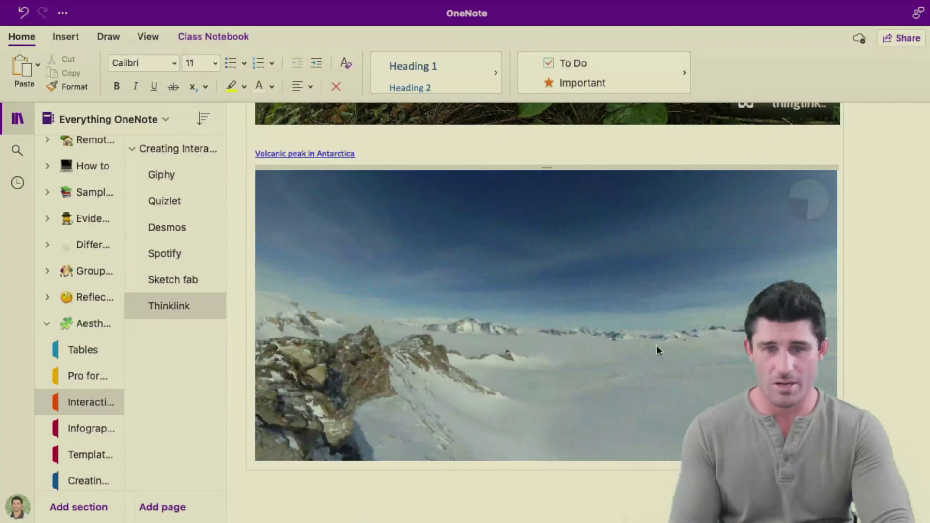
pyautogui.moveTo(655, 344); pyautogui.dragTo(314, 334)
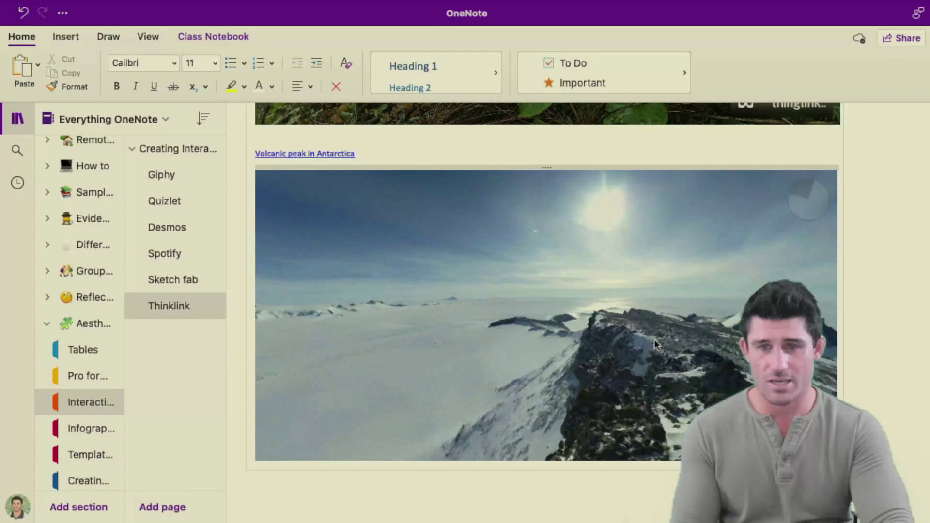
pyautogui.moveTo(654, 339); pyautogui.dragTo(647, 440)
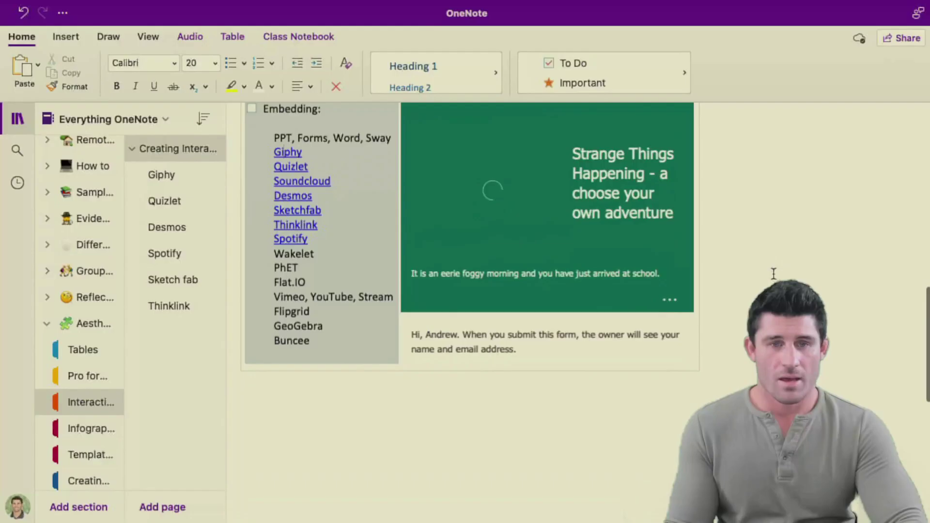
pyautogui.scroll(10, 772, 270)
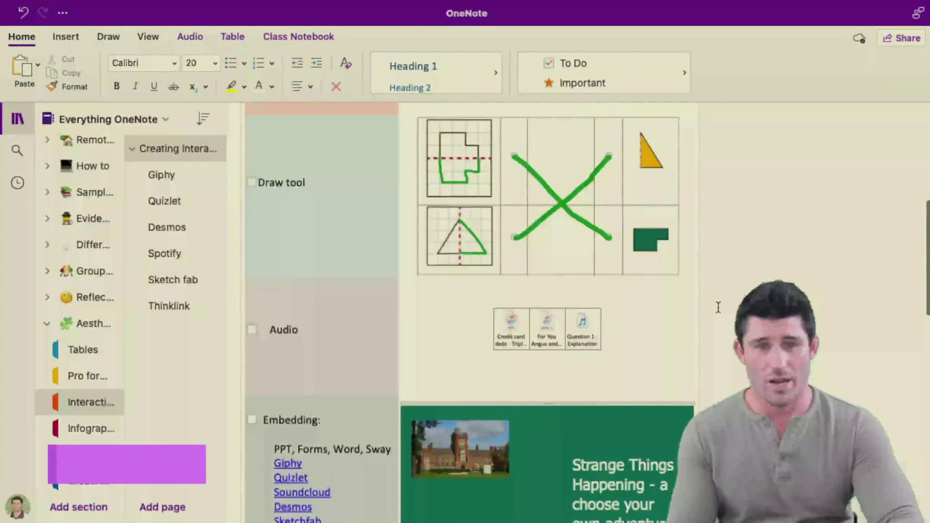
# - Scroll to the top of Creating Interactive pages to show the Tags and Drag and drop rows
pyautogui.scroll(10, 718, 307)
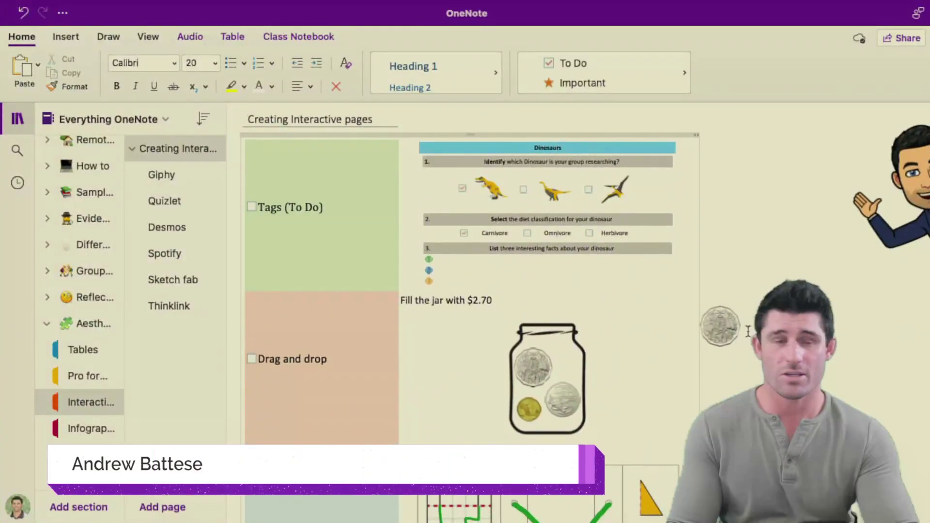